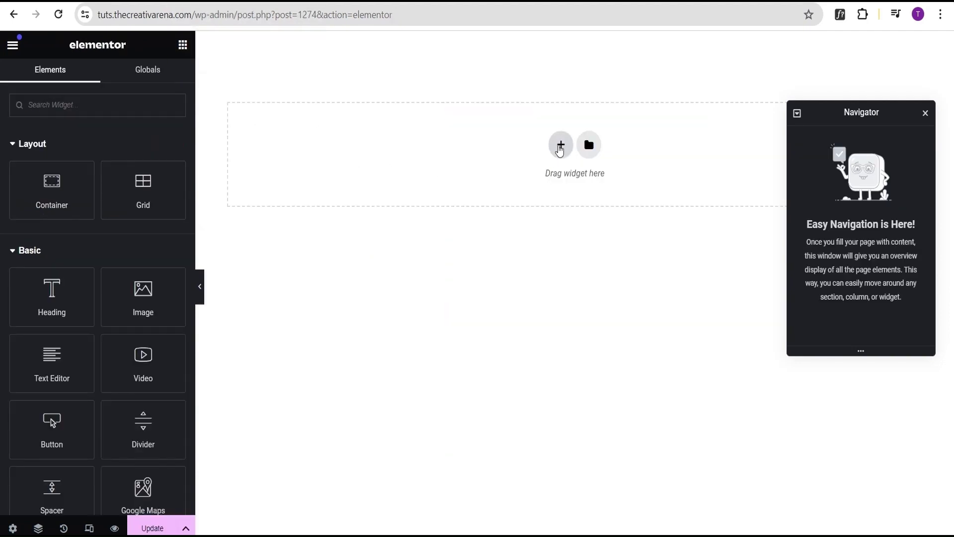
# - Add a flexbox container to the empty page and set its padding to 100 px on all sides
pyautogui.click(561, 144)
pyautogui.click(532, 194)
pyautogui.click(158, 79)
pyautogui.click(28, 228)
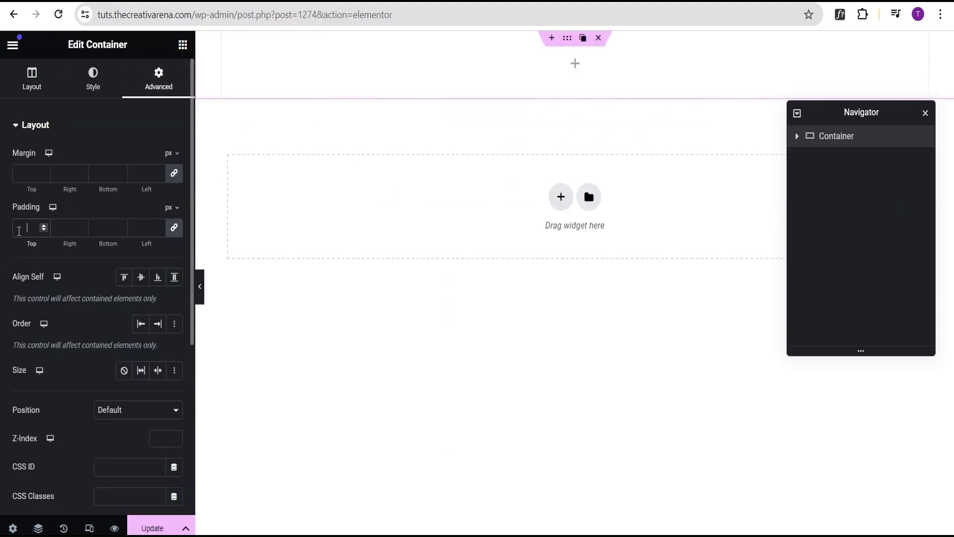
pyautogui.write('100')
# - Find the Loop Grid widget by searching for "loop" and place it in the padded container
pyautogui.click(182, 44)
pyautogui.click(83, 105)
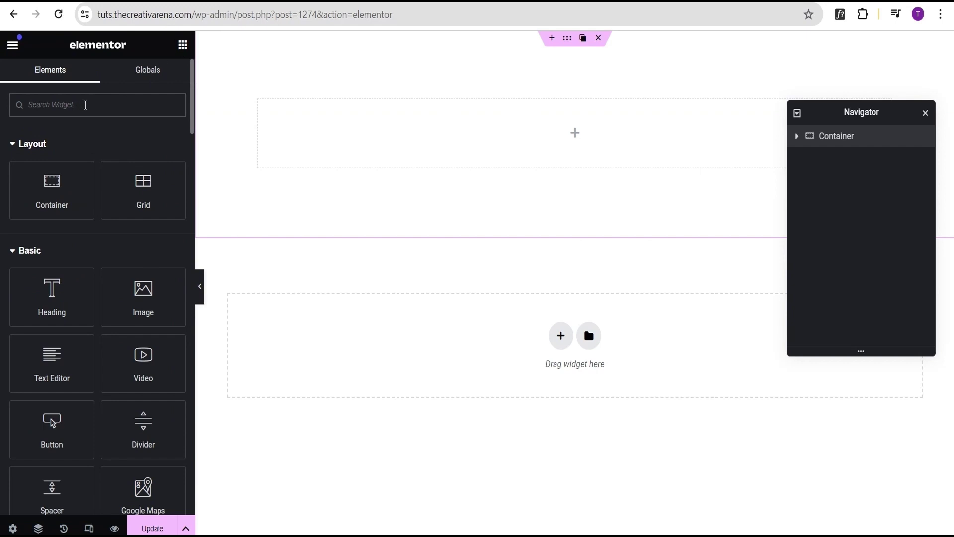
pyautogui.write('loop')
pyautogui.moveTo(143, 155); pyautogui.dragTo(462, 154)
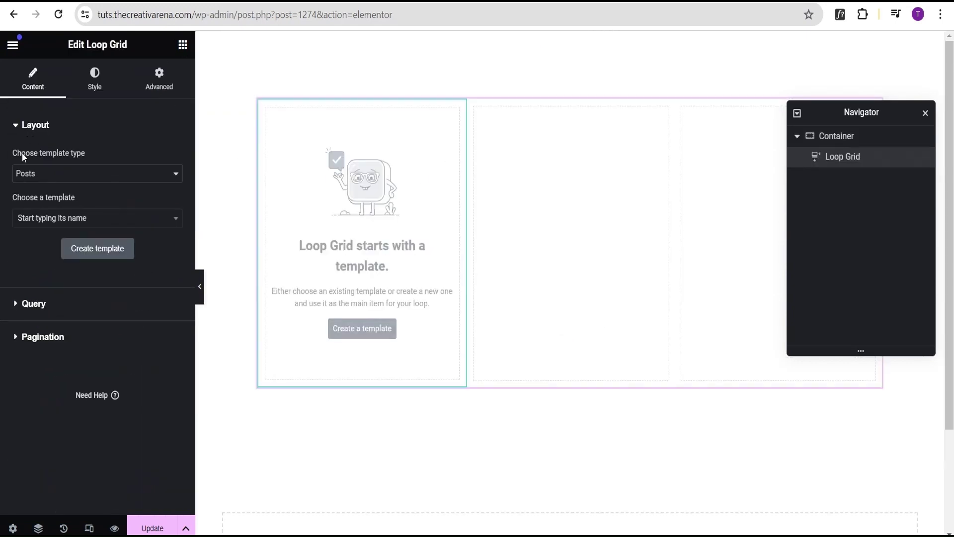
# - Keep the loop grid's template type as Posts and choose the First Post Loop Item template
pyautogui.click(64, 173)
pyautogui.click(31, 189)
pyautogui.click(37, 218)
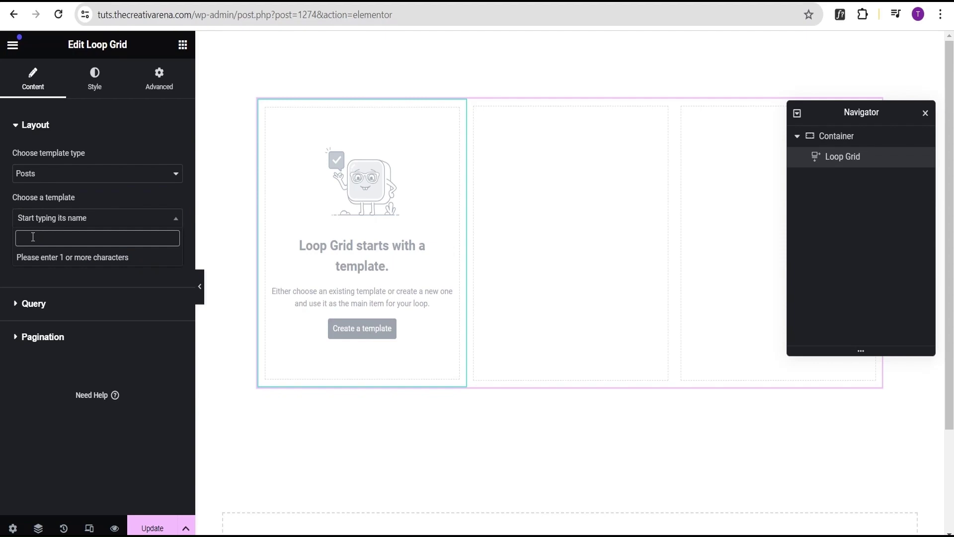
pyautogui.write('First Post Loop Item')
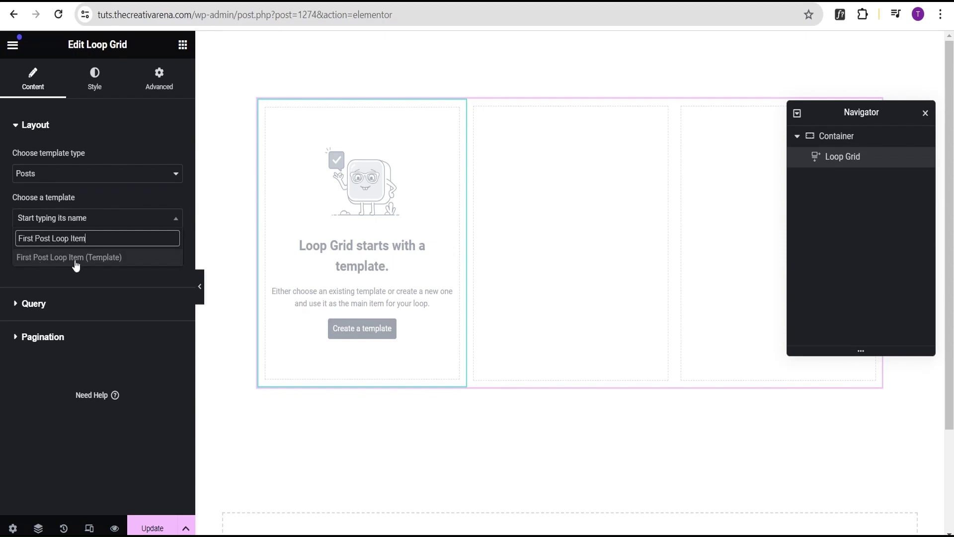
pyautogui.click(35, 258)
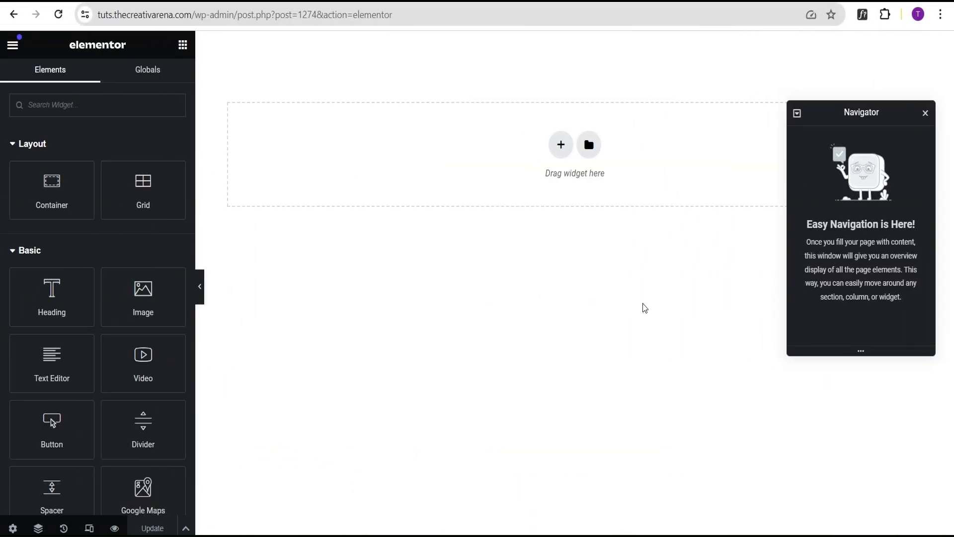
# - Add a flexbox container to the empty page with a minimum height of 100 vh and its content justified to the center
pyautogui.click(560, 145)
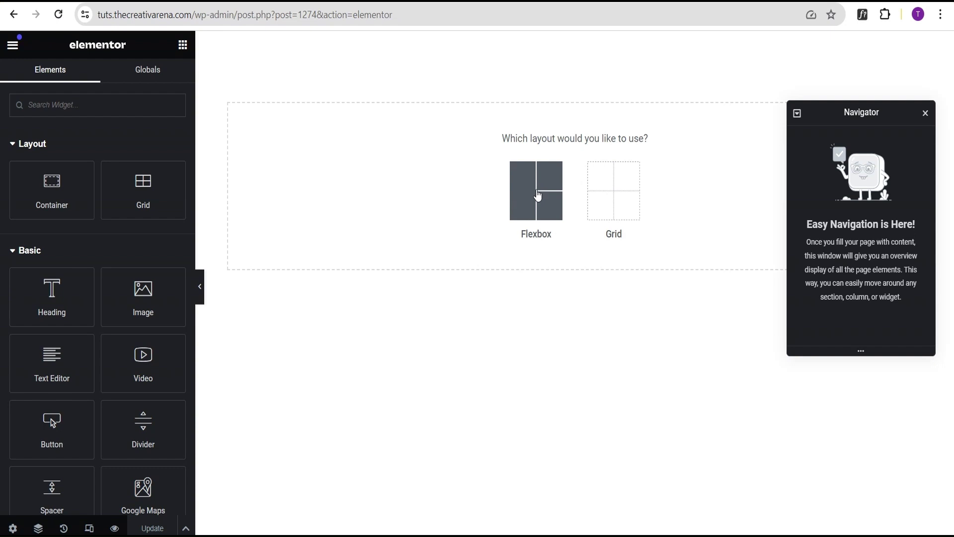
pyautogui.click(536, 196)
pyautogui.click(404, 176)
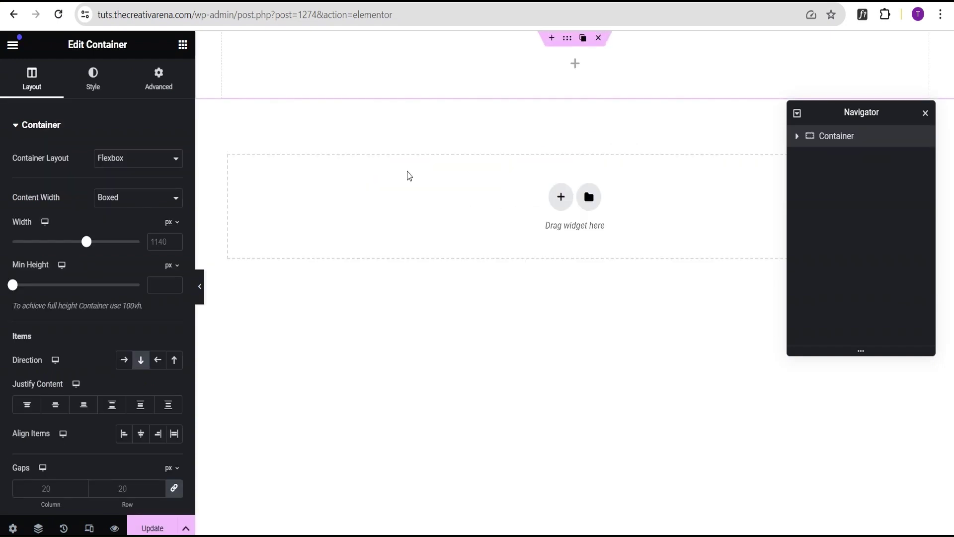
pyautogui.click(172, 264)
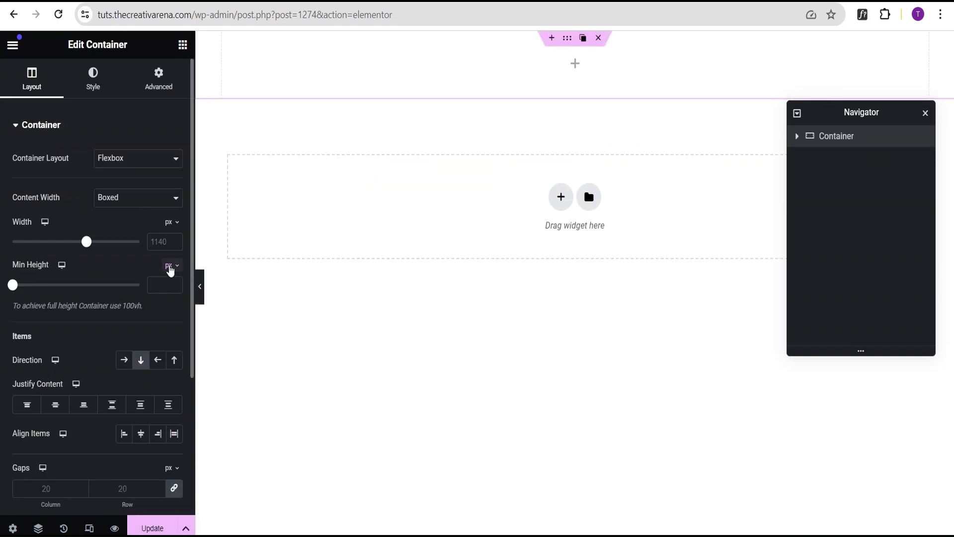
pyautogui.click(167, 326)
pyautogui.moveTo(13, 287); pyautogui.dragTo(144, 294)
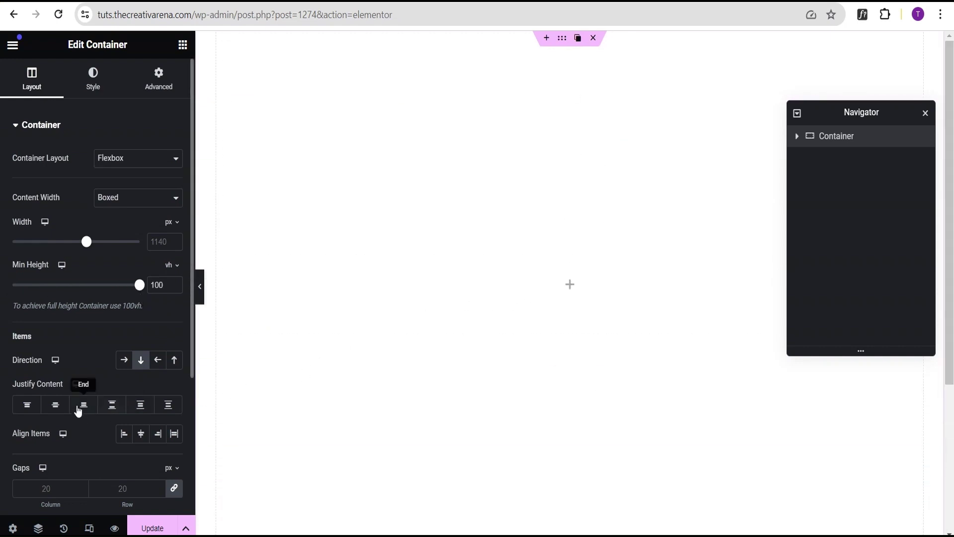
pyautogui.click(55, 405)
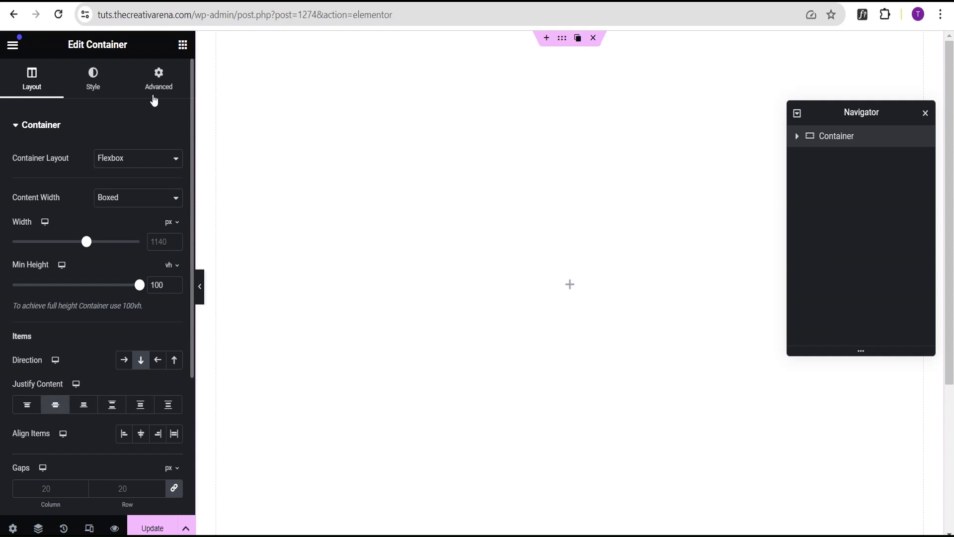
# - Search the widgets for "loop" and place a Loop Grid in the full-height container
pyautogui.click(182, 46)
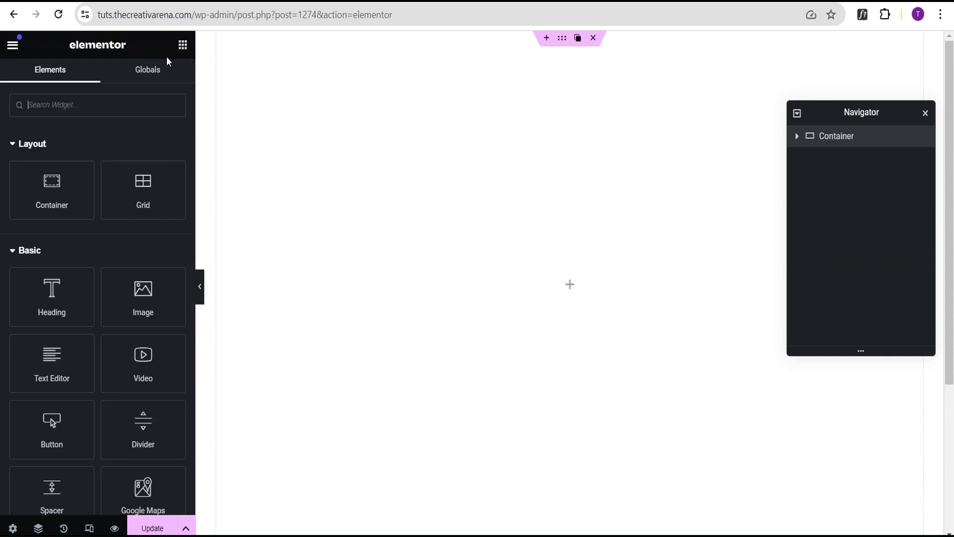
pyautogui.click(57, 102)
pyautogui.write('loop')
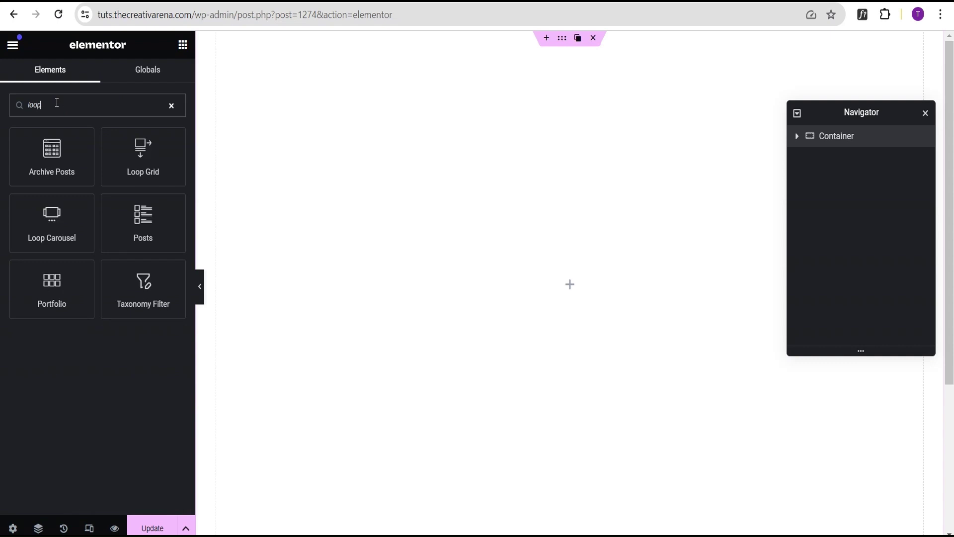
pyautogui.moveTo(142, 158); pyautogui.dragTo(508, 289)
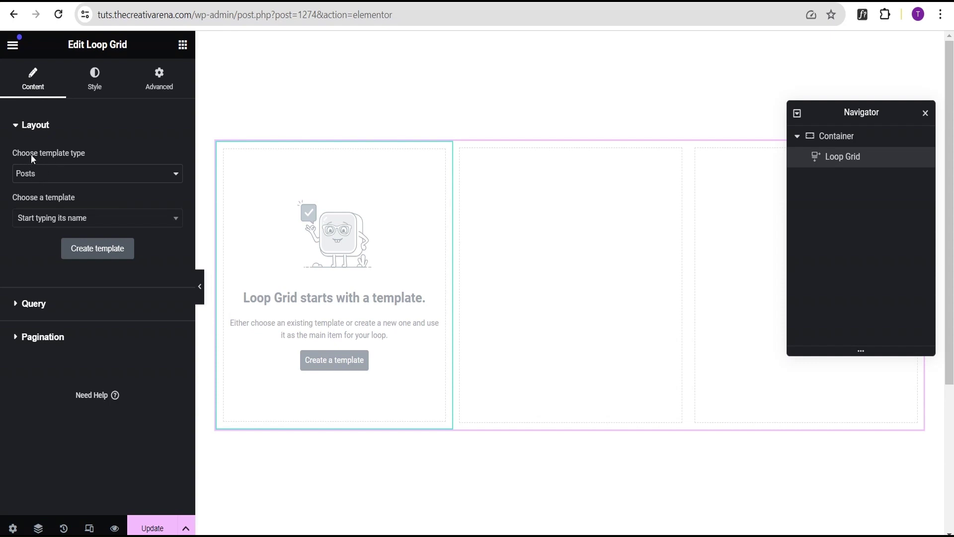
# - Set the loop grid's template type to Products and create a new template for it, saving the page changes
pyautogui.click(34, 177)
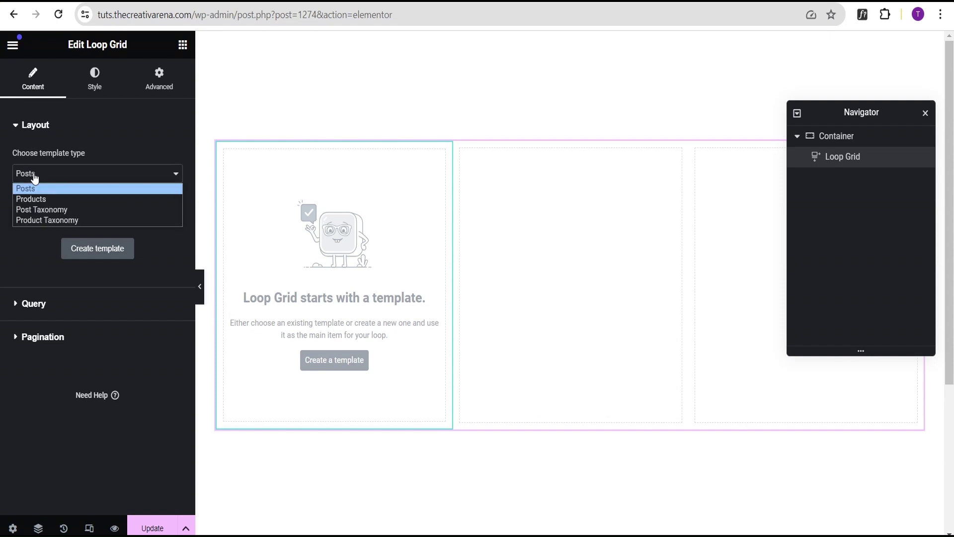
pyautogui.click(43, 197)
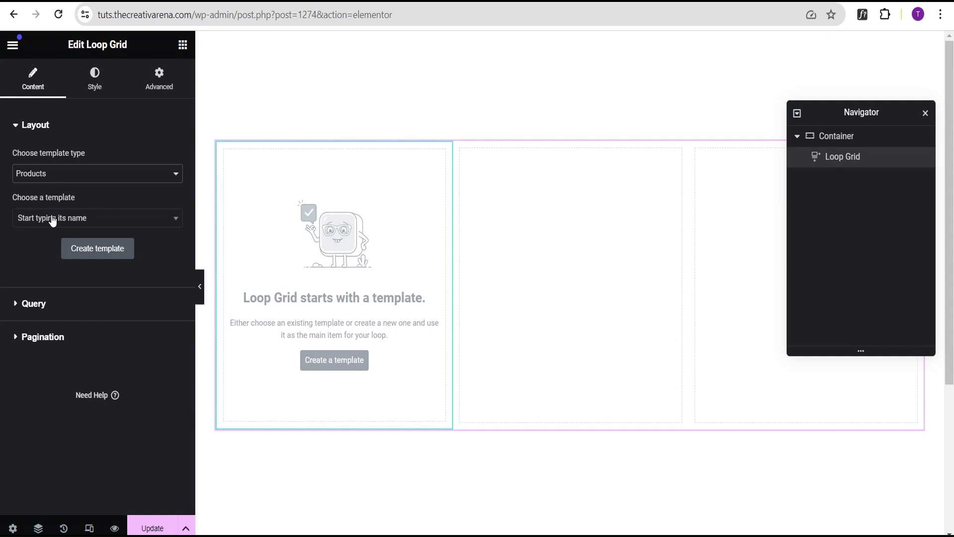
pyautogui.click(52, 219)
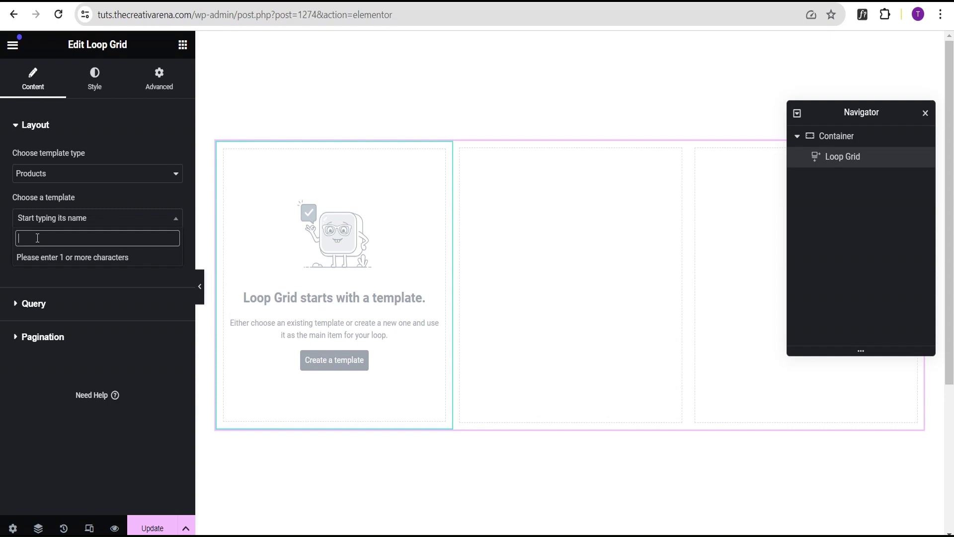
pyautogui.click(40, 196)
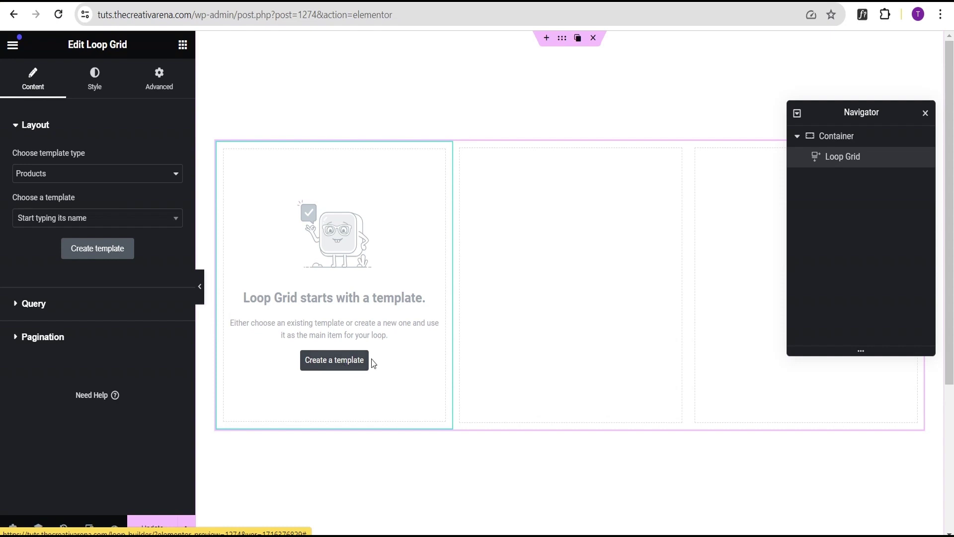
pyautogui.click(332, 360)
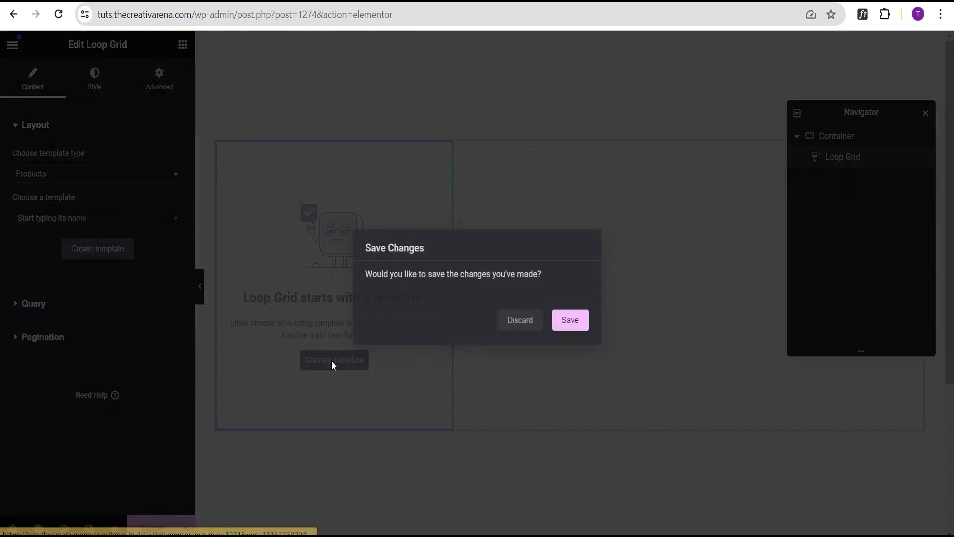
pyautogui.click(571, 321)
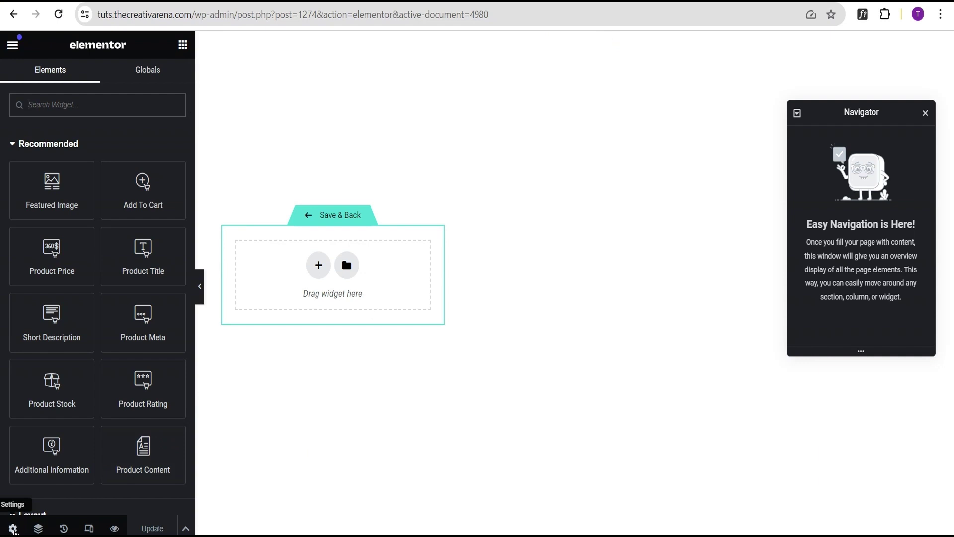
# - Rename the loop item template to Product Loop Item without its automatic trailing number
pyautogui.click(12, 527)
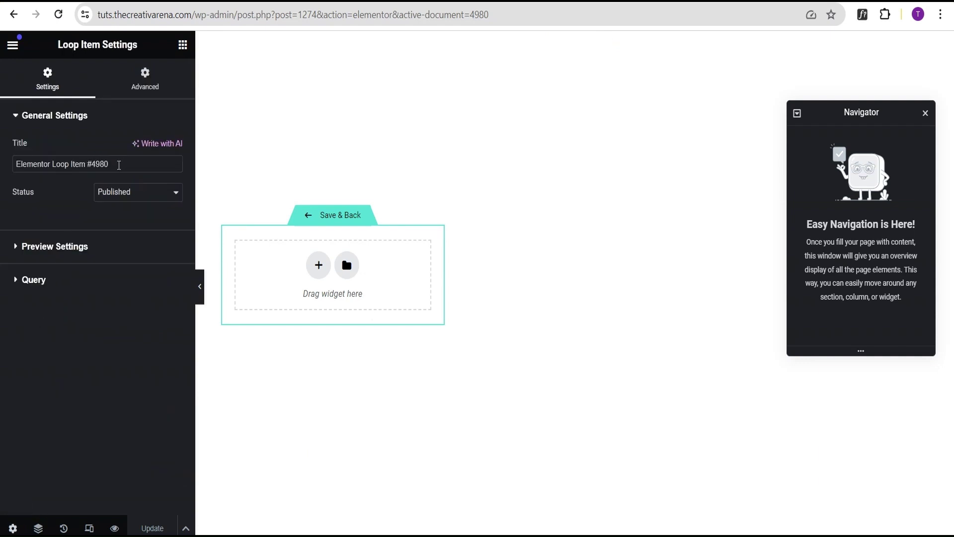
pyautogui.moveTo(117, 164); pyautogui.dragTo(1, 169)
pyautogui.click(53, 162)
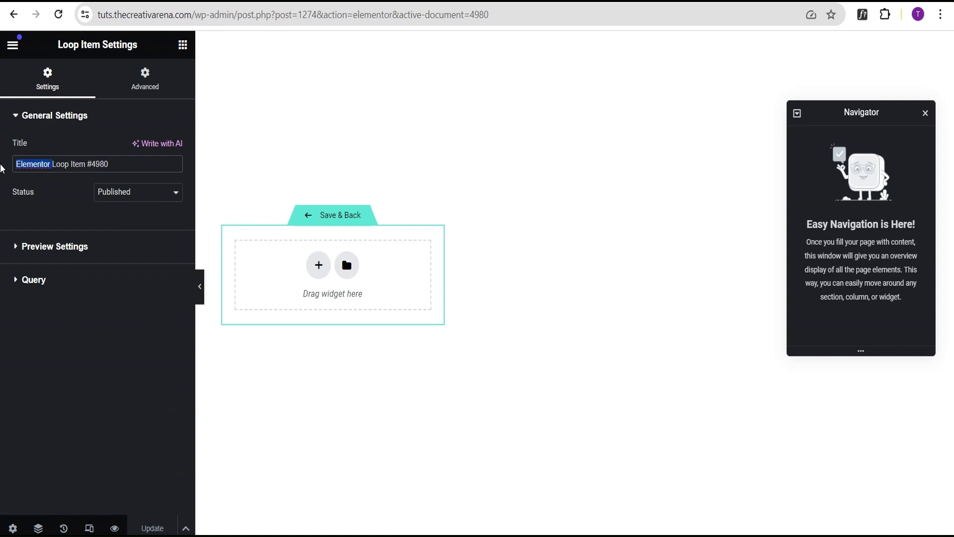
pyautogui.write('Product ')
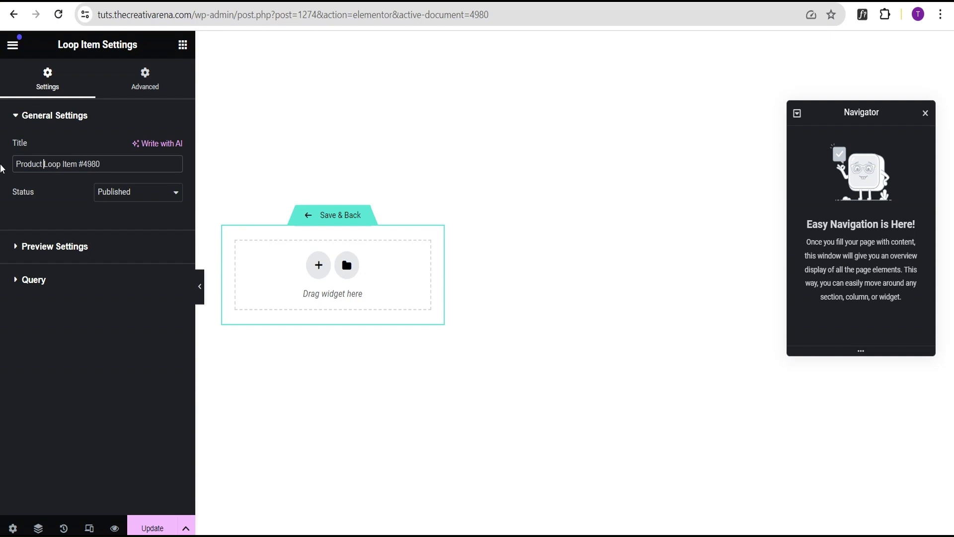
pyautogui.write('1')
pyautogui.moveTo(83, 164); pyautogui.dragTo(166, 164)
pyautogui.press('BackSpace')
# - Examine the loop item's preview settings, query settings and the product selected for the preview
pyautogui.click(62, 251)
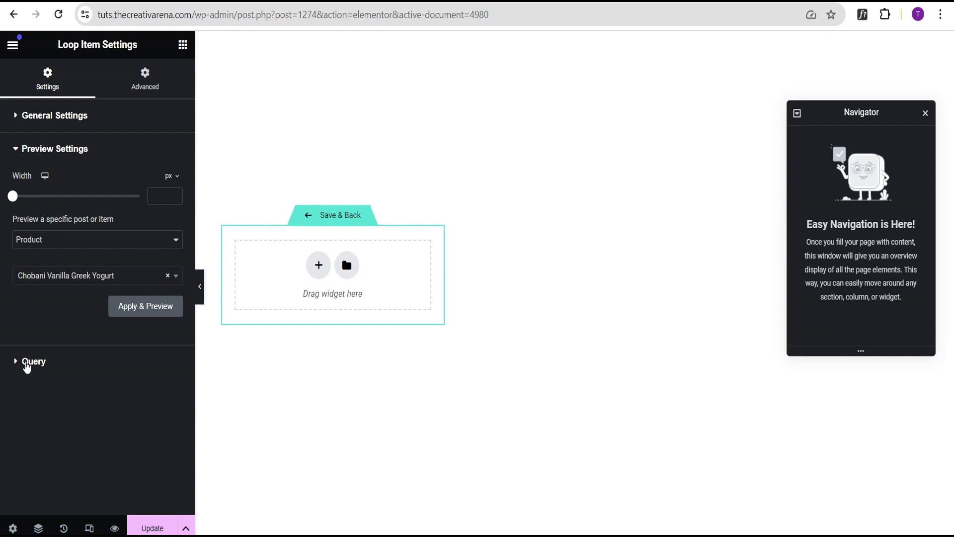
pyautogui.click(26, 361)
pyautogui.click(74, 157)
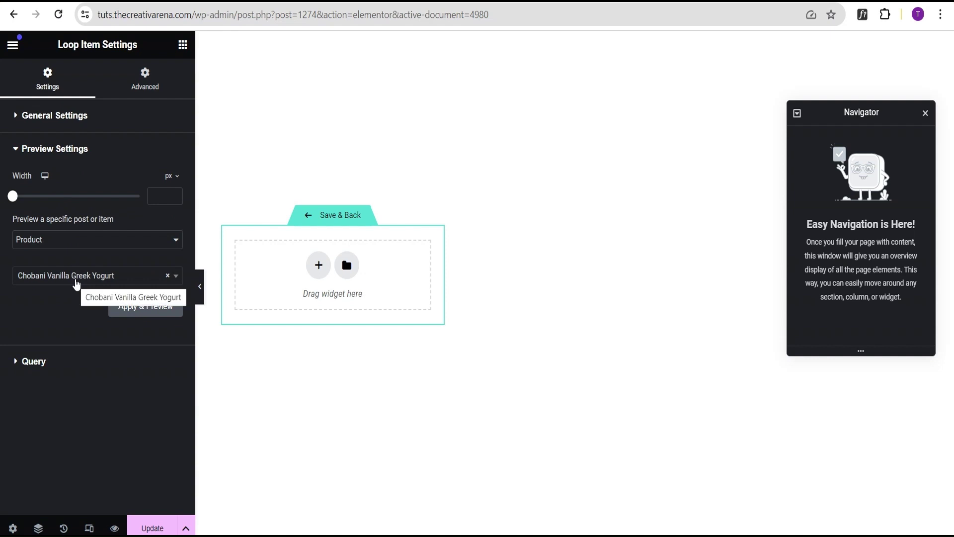
pyautogui.click(76, 282)
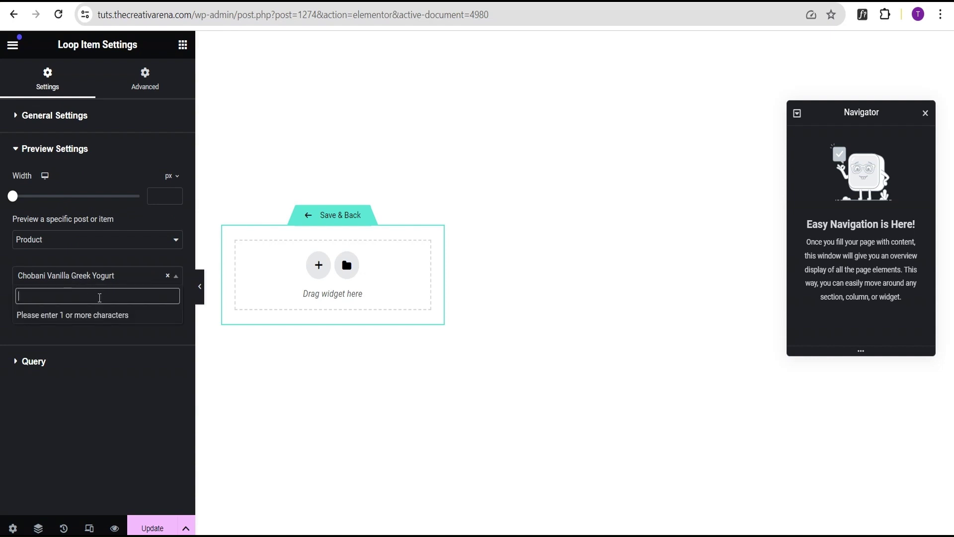
pyautogui.click(40, 263)
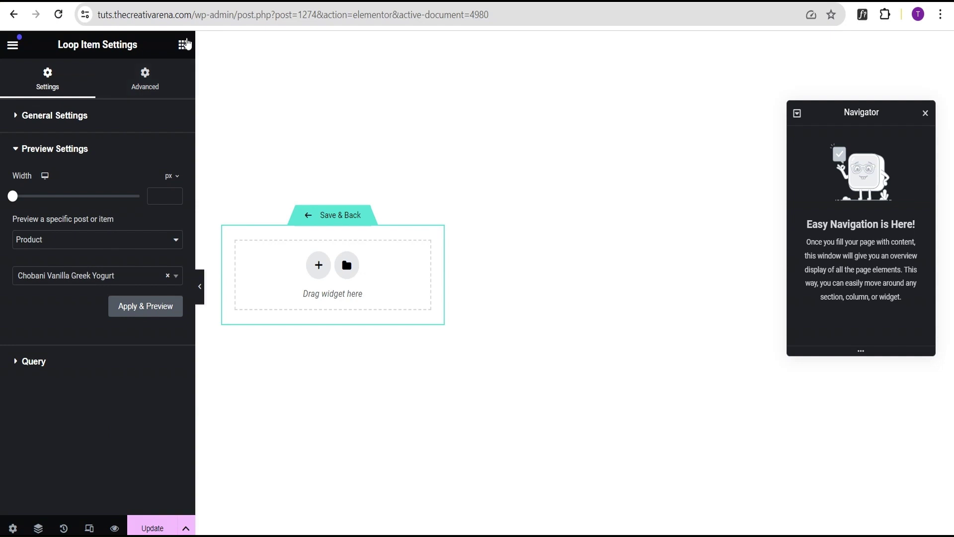
# - Look through the recommended product widgets available for the loop item template
pyautogui.click(183, 45)
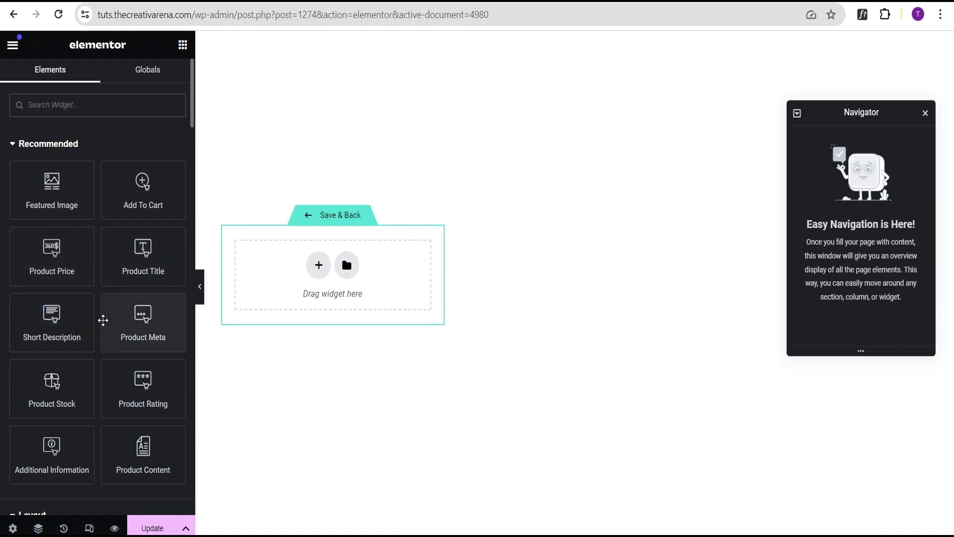
pyautogui.scroll(-2, 99, 308)
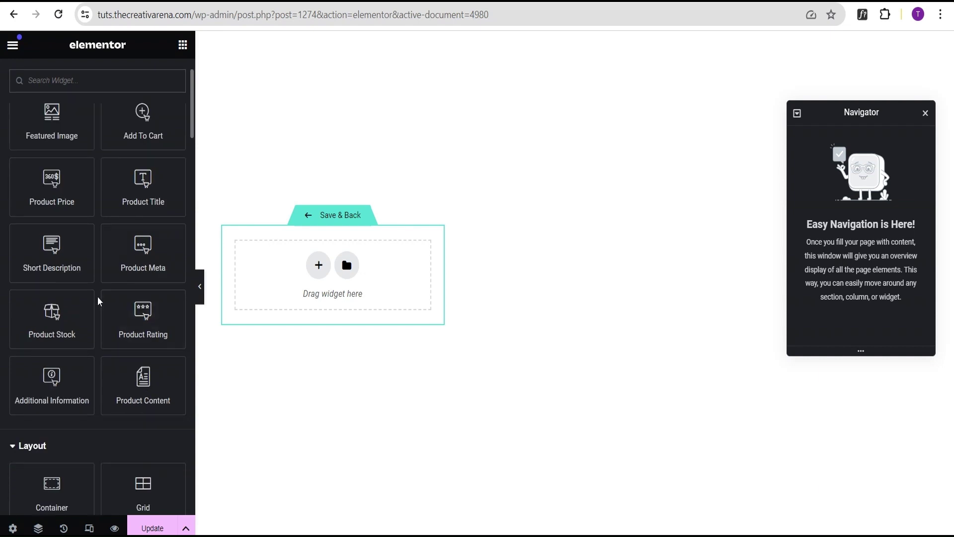
pyautogui.scroll(2, 101, 299)
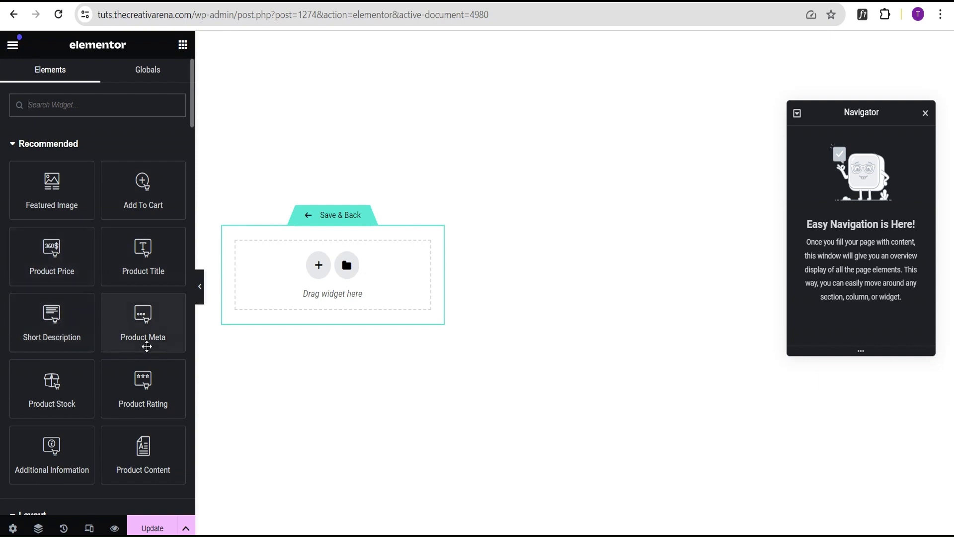
pyautogui.scroll(-1, 140, 379)
pyautogui.scroll(1, 140, 362)
pyautogui.scroll(-1, 138, 347)
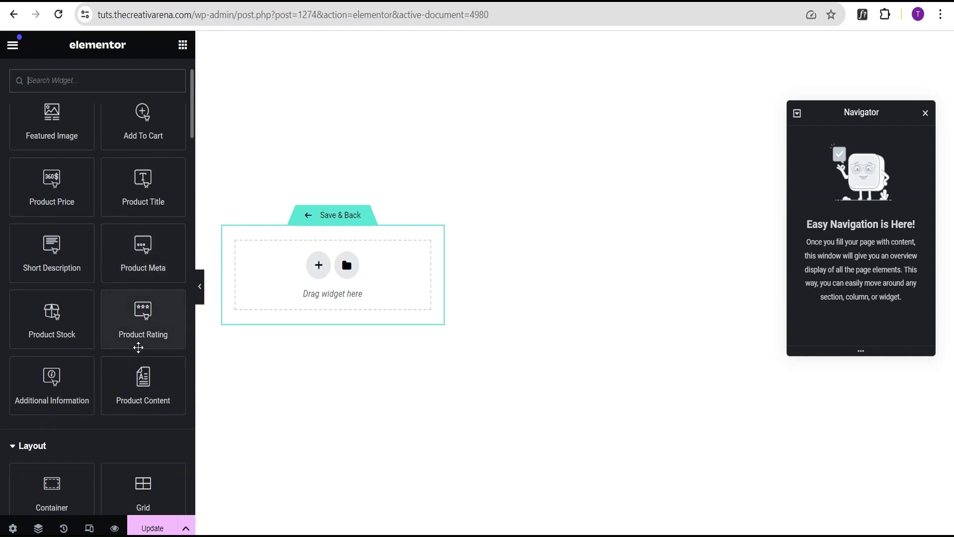
pyautogui.scroll(1, 139, 347)
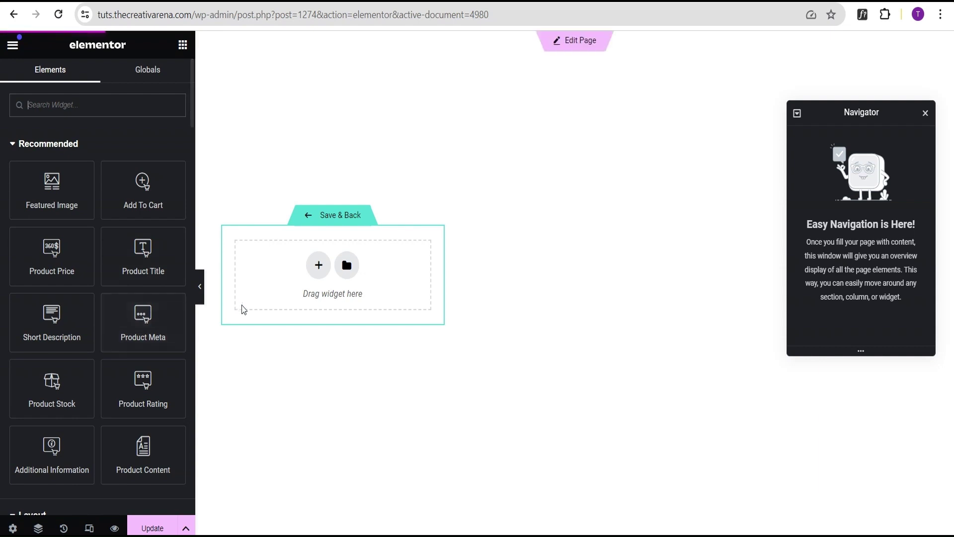
# - Add a flexbox container to the empty product loop item template
pyautogui.click(317, 264)
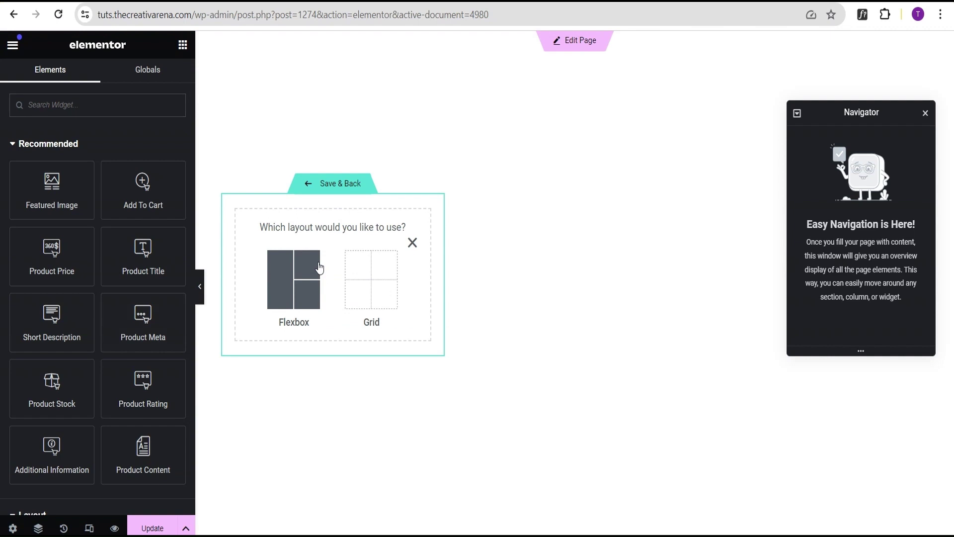
pyautogui.click(284, 274)
pyautogui.click(270, 224)
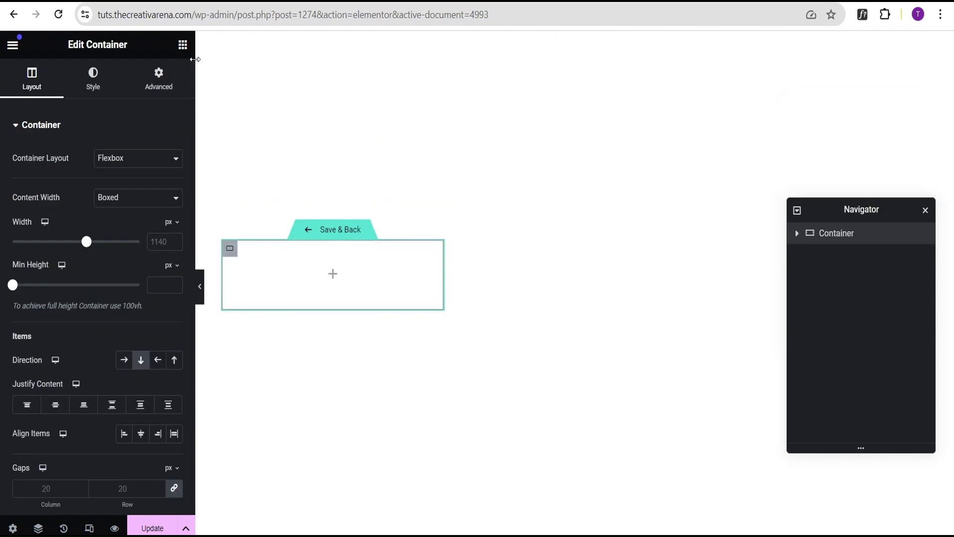
pyautogui.click(183, 45)
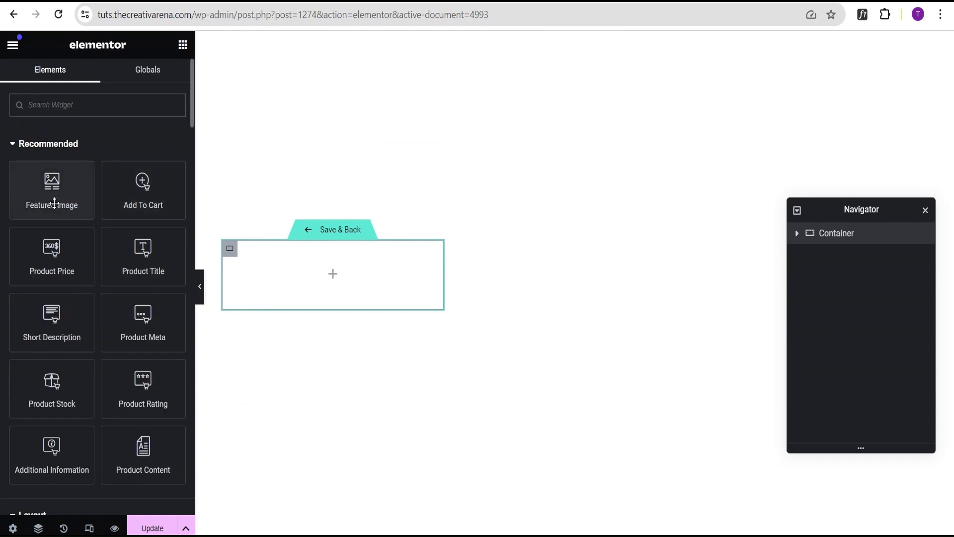
pyautogui.moveTo(55, 202); pyautogui.dragTo(317, 285)
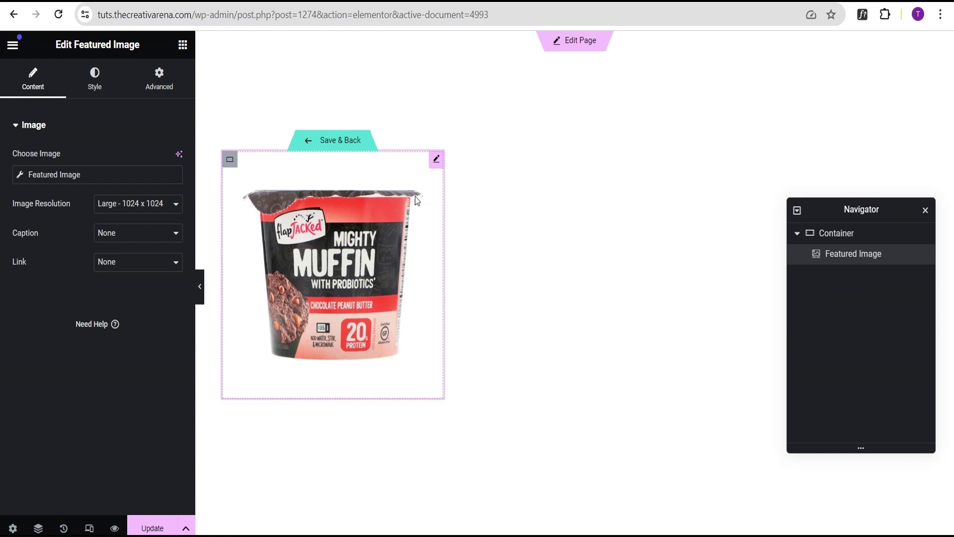
pyautogui.moveTo(436, 160)
pyautogui.click(405, 160)
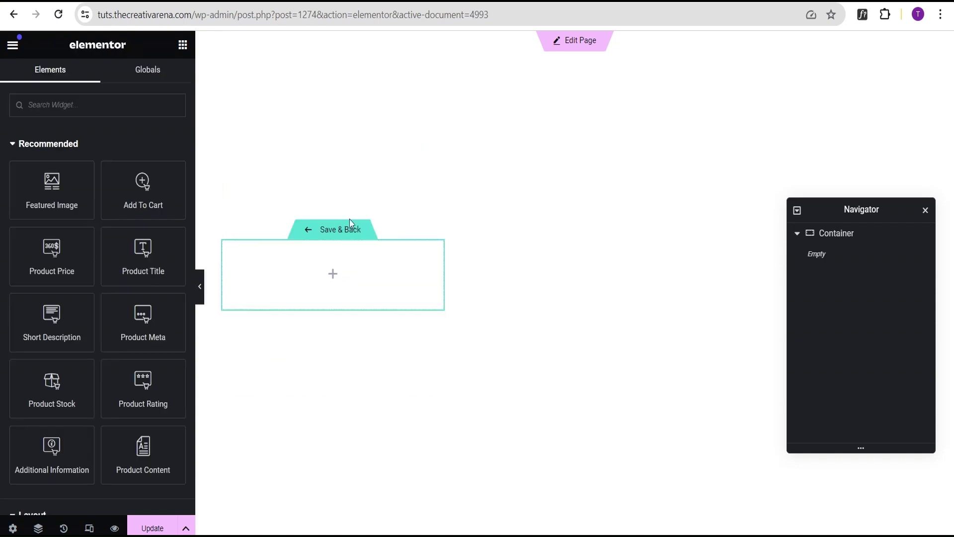
# - Find the Call to Action widget and add it to the empty container in the loop item template
pyautogui.click(135, 112)
pyautogui.write('call')
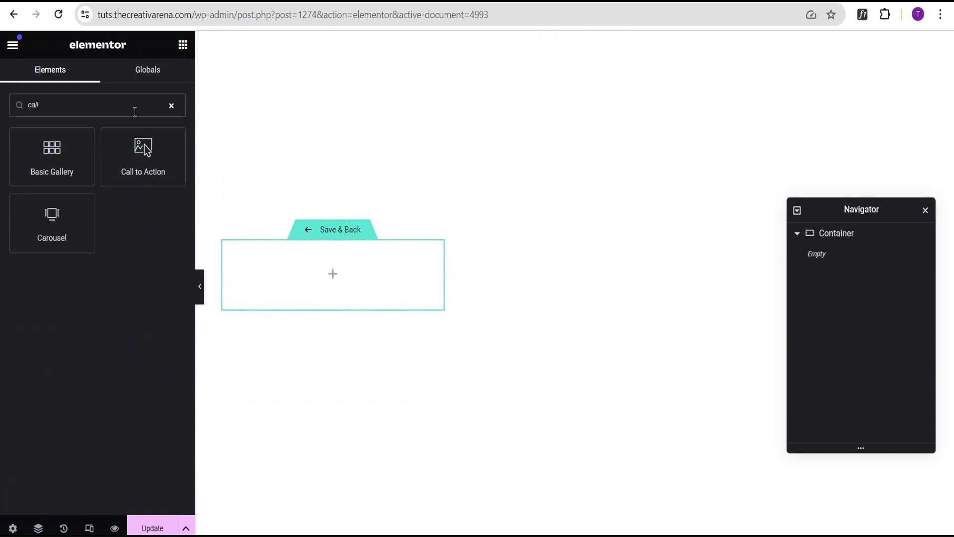
pyautogui.moveTo(143, 154); pyautogui.dragTo(287, 267)
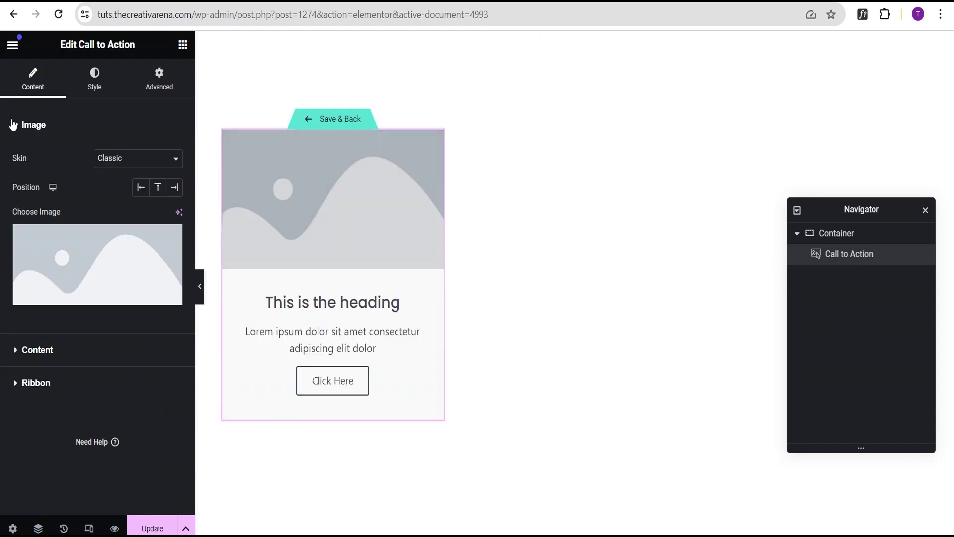
# - Clear the Call to Action widget's placeholder title, description and button text
pyautogui.click(39, 350)
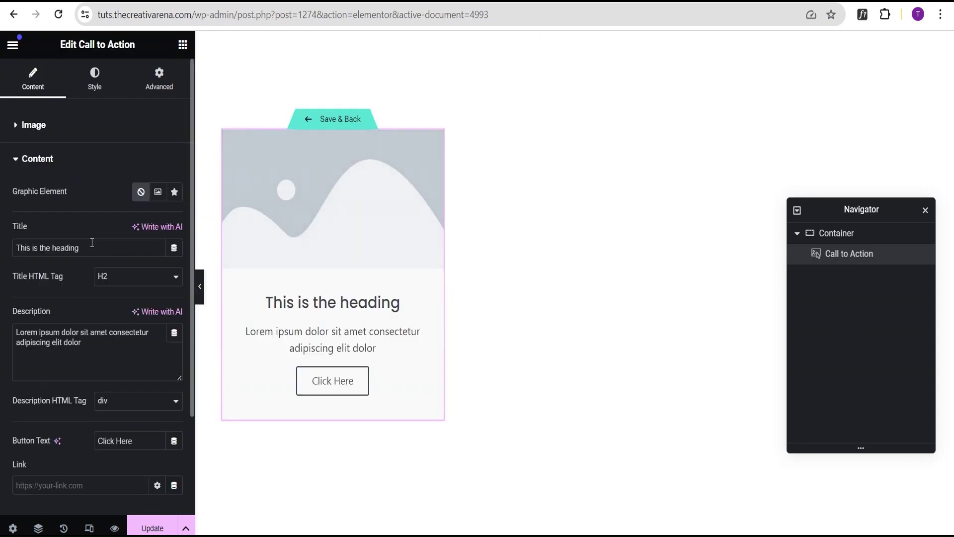
pyautogui.moveTo(92, 249); pyautogui.dragTo(2, 255)
pyautogui.press('BackSpace')
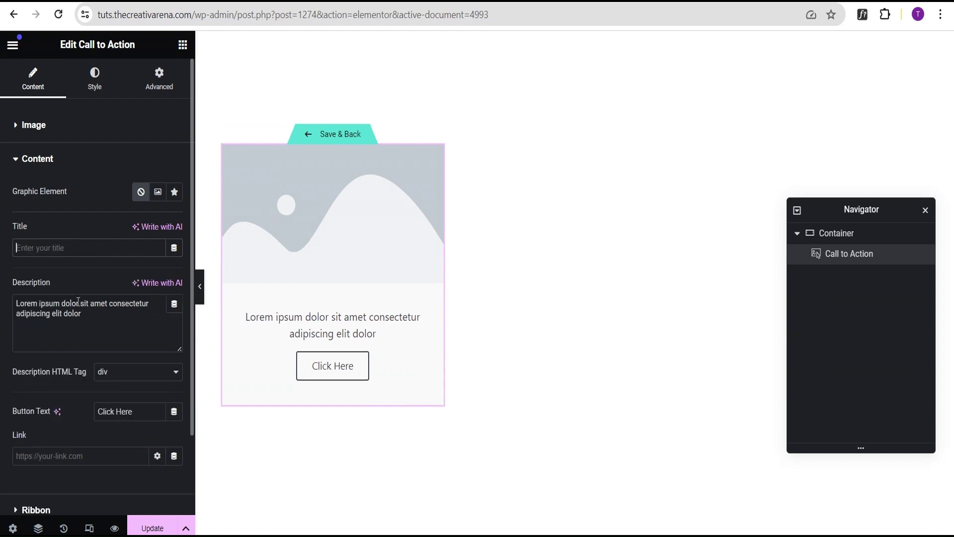
pyautogui.moveTo(82, 314); pyautogui.dragTo(3, 289)
pyautogui.press('BackSpace')
pyautogui.moveTo(148, 381); pyautogui.dragTo(76, 380)
pyautogui.press('BackSpace')
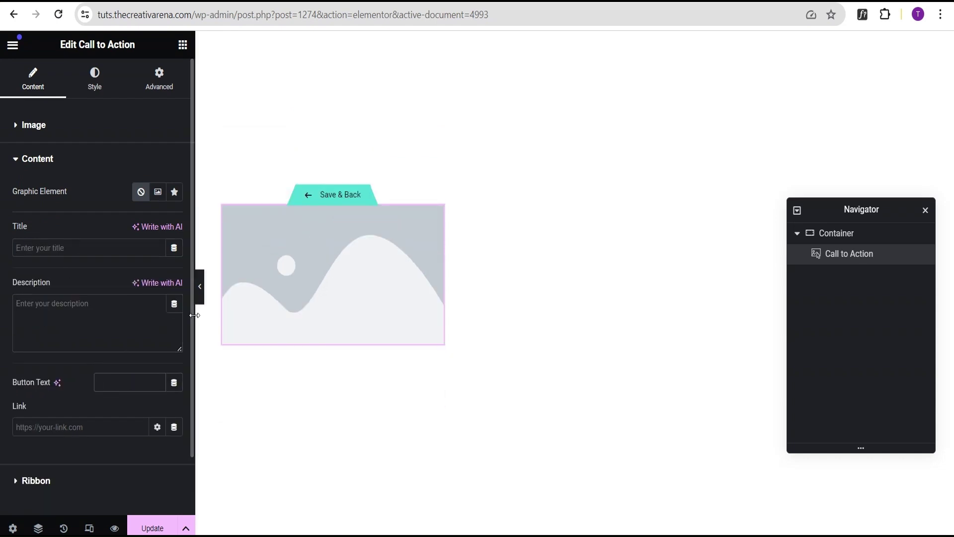
# - Set the Call to Action image to the dynamic Featured Image
pyautogui.click(28, 162)
pyautogui.click(32, 127)
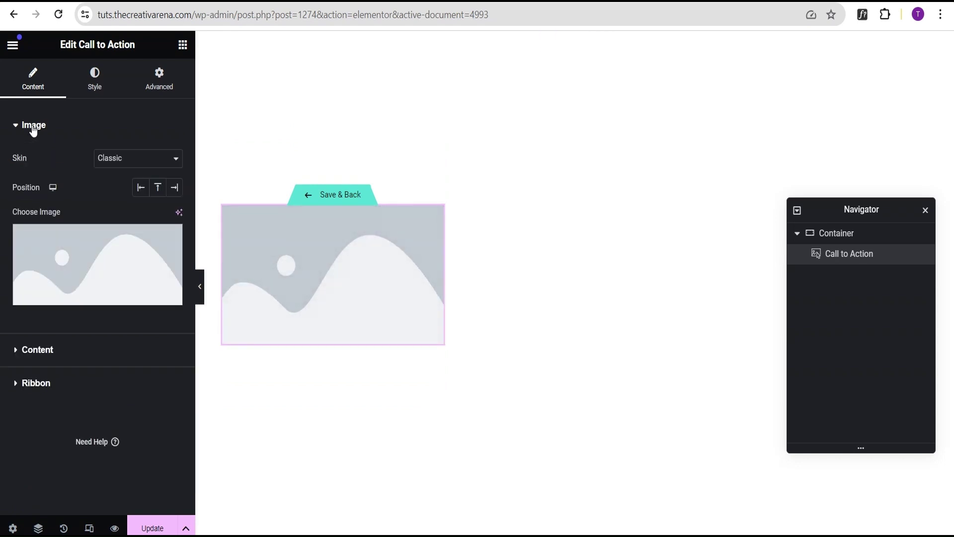
pyautogui.moveTo(47, 245)
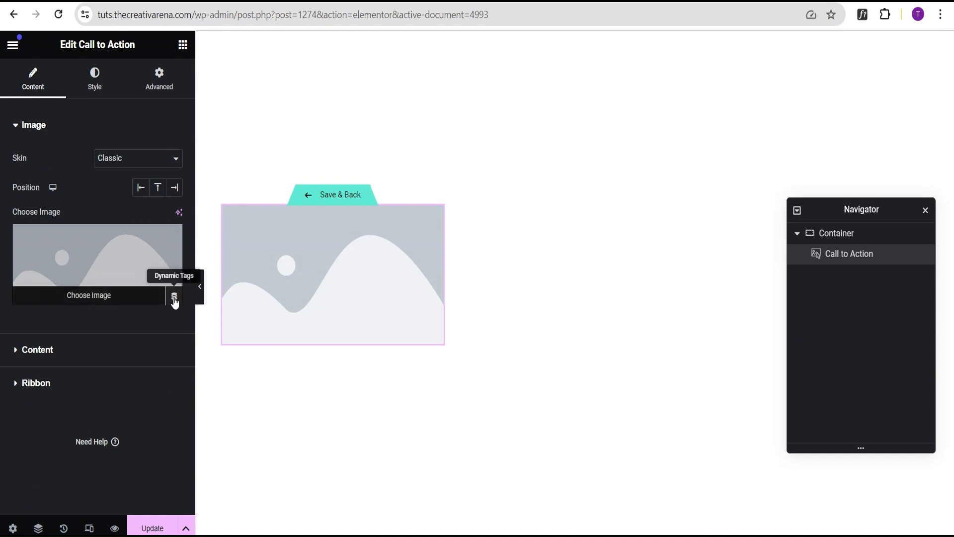
pyautogui.click(174, 298)
pyautogui.click(60, 340)
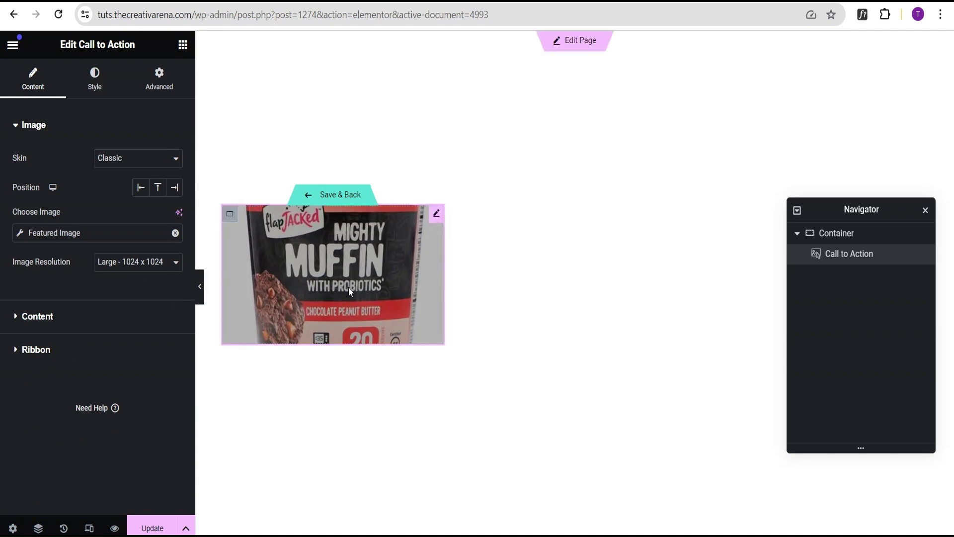
# - Set the image height of the Call to Action widget to 330 px
pyautogui.click(105, 82)
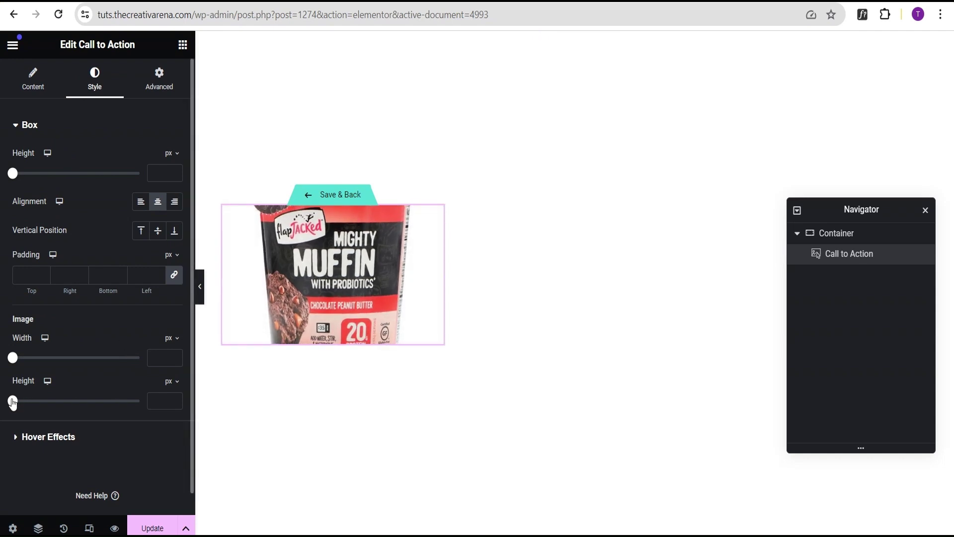
pyautogui.moveTo(13, 403); pyautogui.dragTo(97, 412)
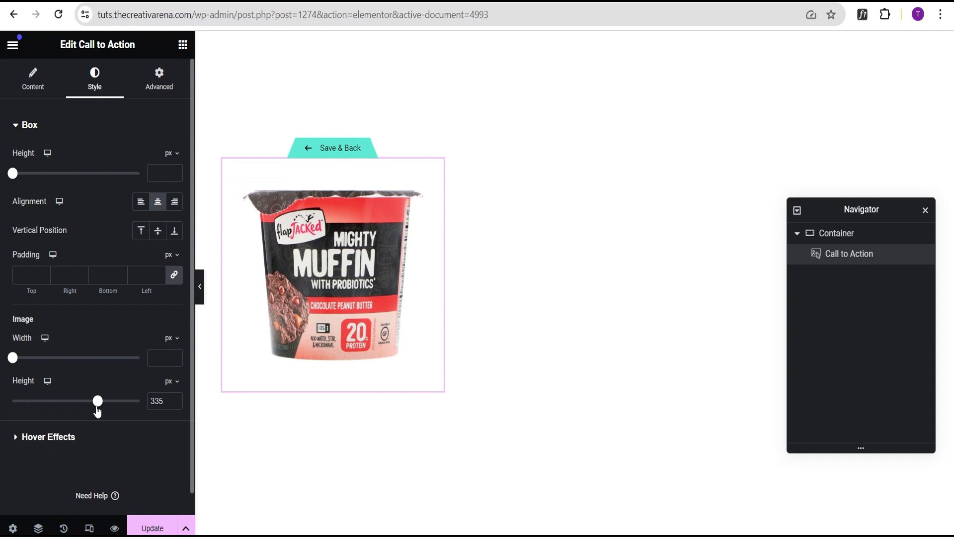
pyautogui.click(175, 403)
pyautogui.click(176, 403)
pyautogui.click(176, 404)
pyautogui.click(175, 404)
pyautogui.click(176, 404)
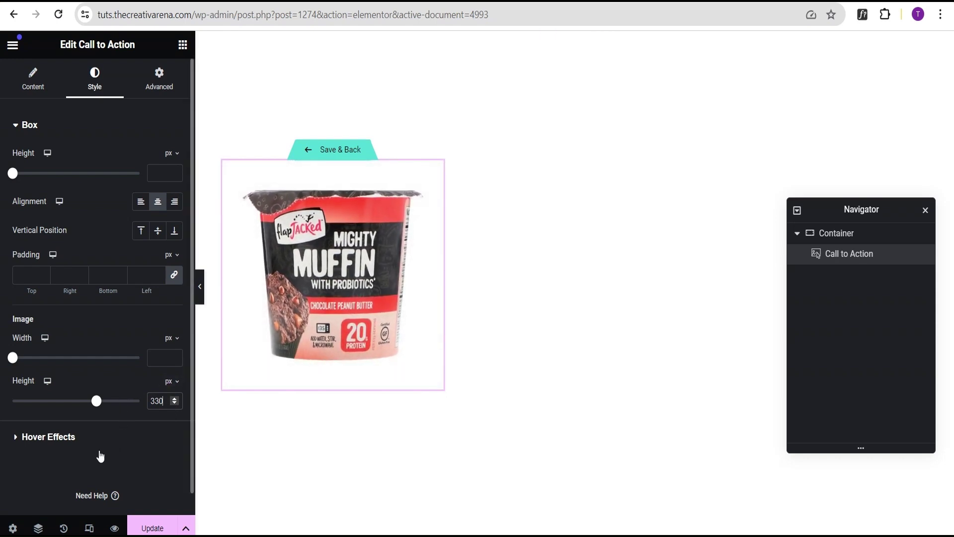
# - Try the Zoom Out hover animation on the Call to Action image, return it to Zoom In and preview the effect
pyautogui.click(88, 434)
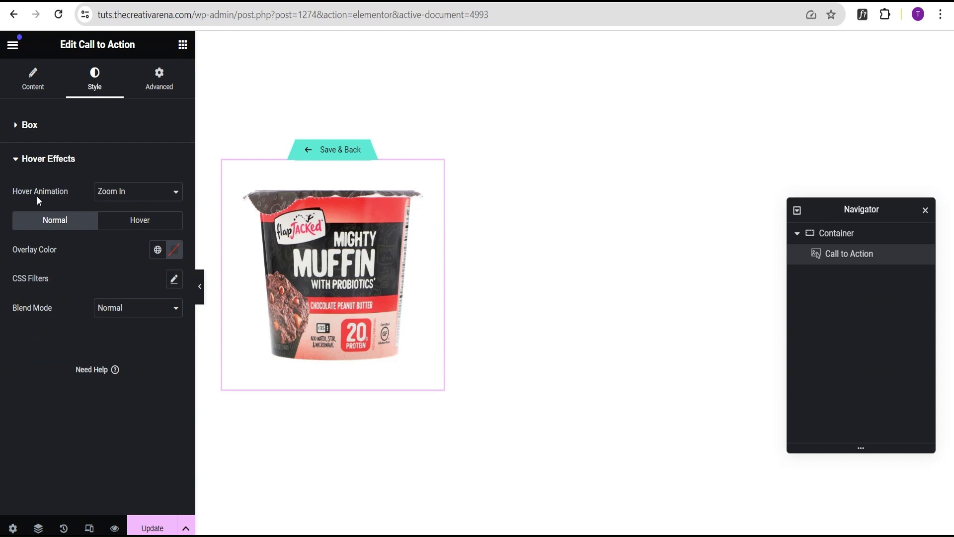
pyautogui.click(120, 193)
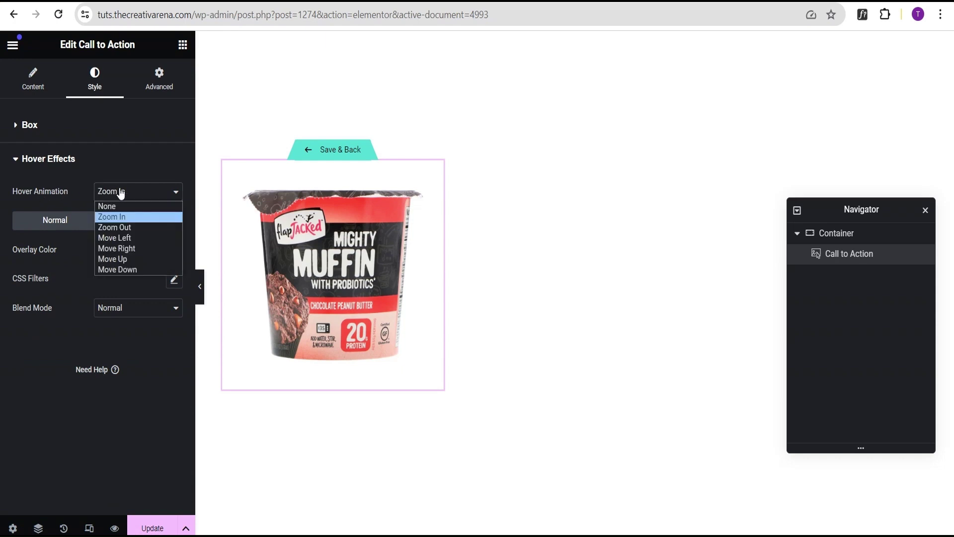
pyautogui.moveTo(319, 238)
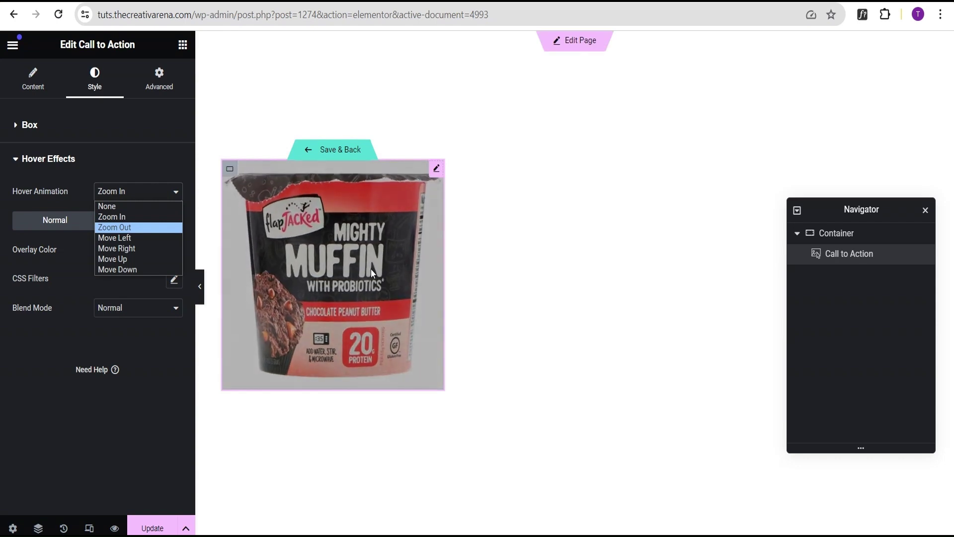
pyautogui.click(139, 227)
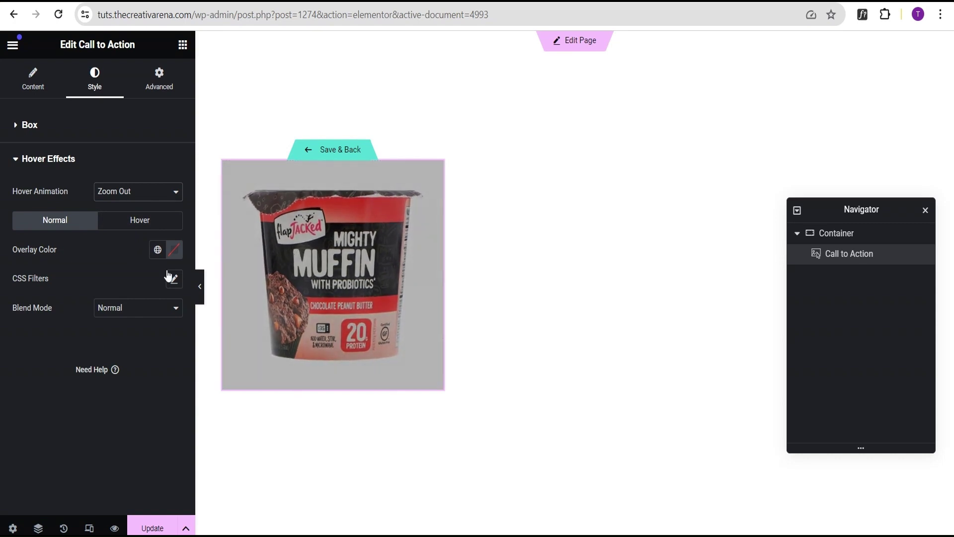
pyautogui.click(121, 196)
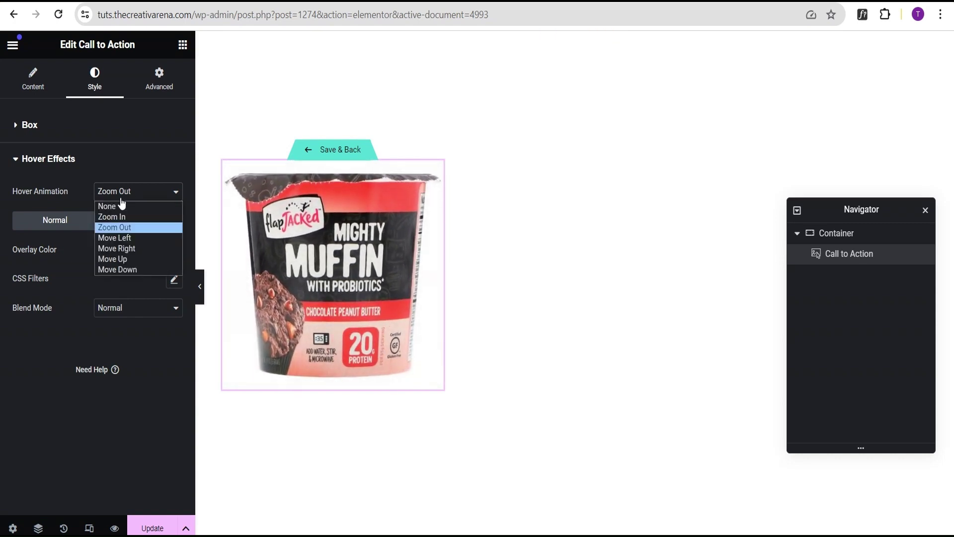
pyautogui.click(123, 217)
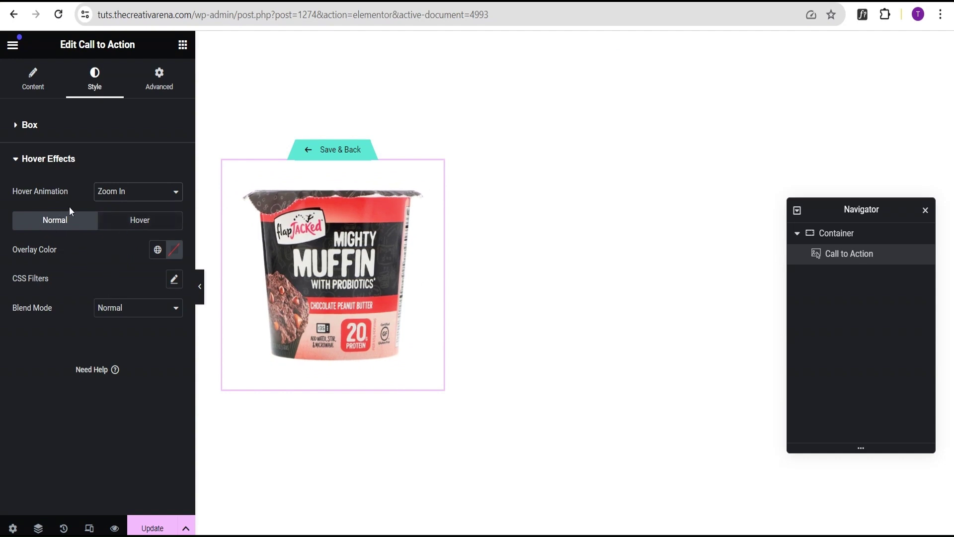
pyautogui.moveTo(297, 258)
pyautogui.moveTo(246, 183)
# - Add a nested container below the Call to Action widget inside the main container
pyautogui.click(183, 44)
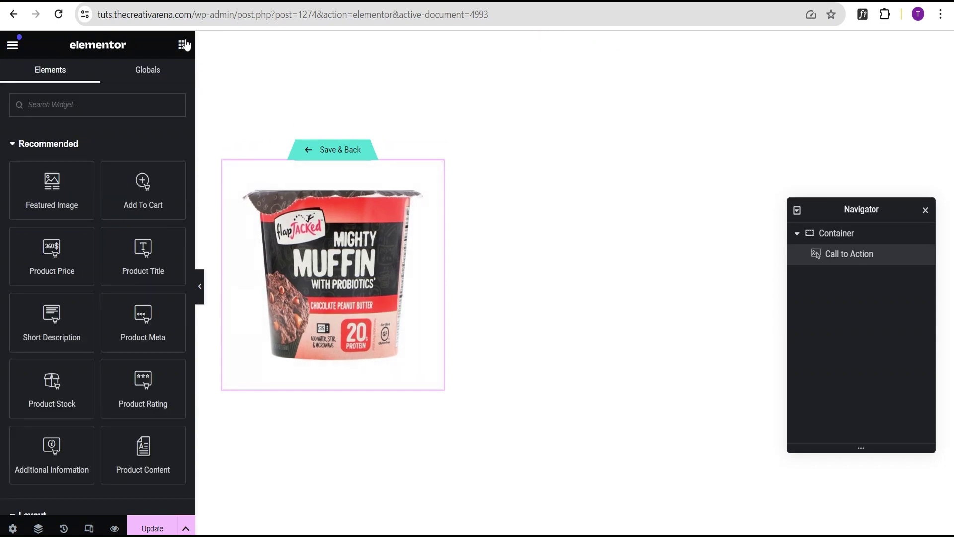
pyautogui.scroll(-4, 60, 186)
pyautogui.scroll(-3, 59, 186)
pyautogui.moveTo(62, 219); pyautogui.dragTo(293, 350)
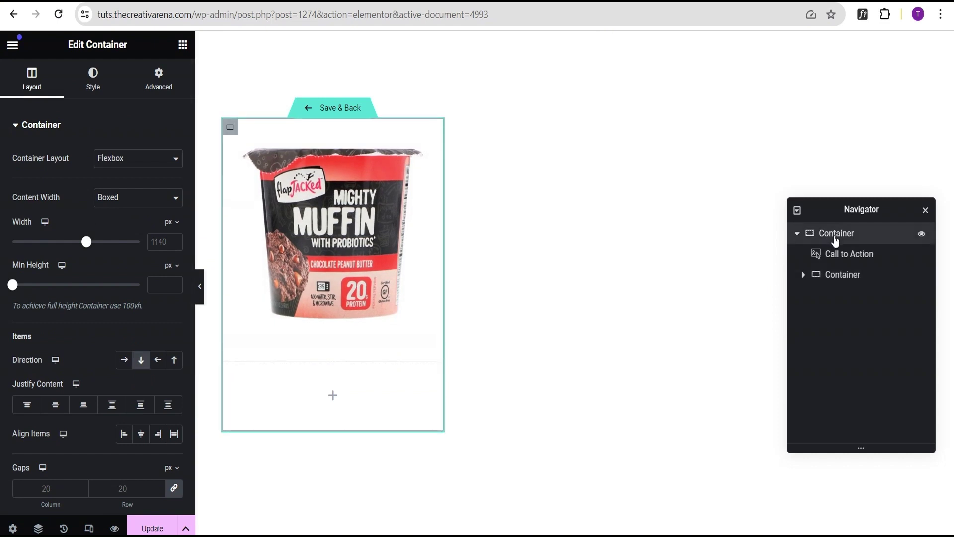
# - Set the main container's column and row gaps to 0 px
pyautogui.scroll(-3, 99, 367)
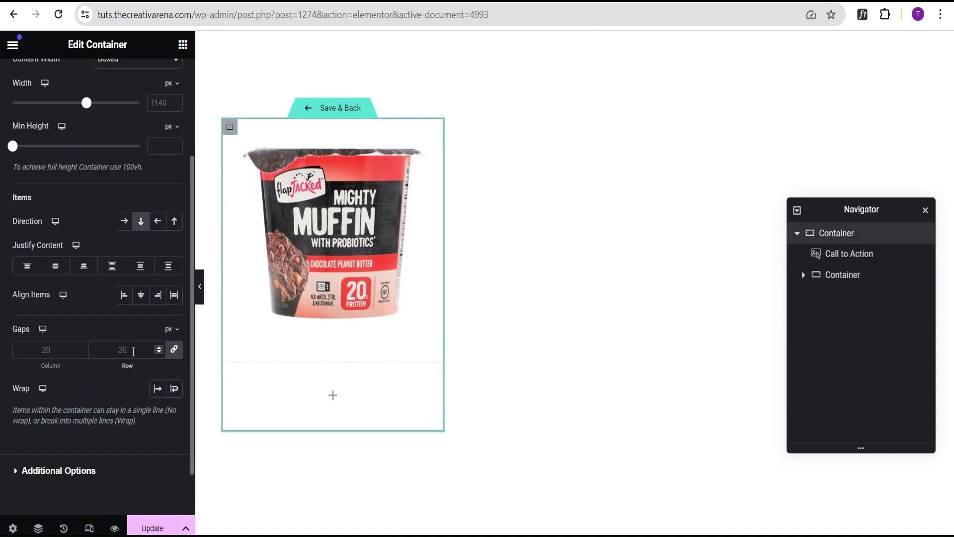
pyautogui.click(133, 351)
pyautogui.write('0')
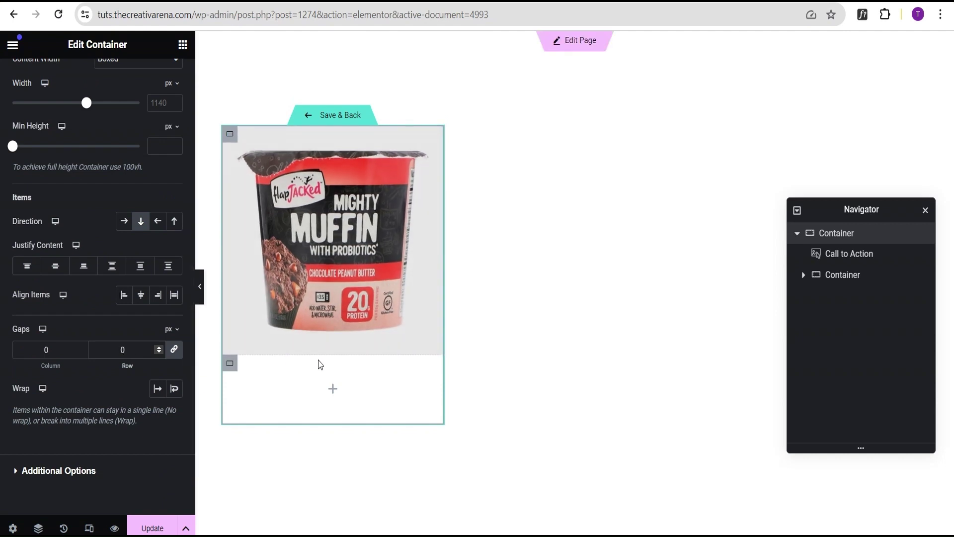
# - Give the nested container below the image a classic black background (#000000)
pyautogui.click(230, 364)
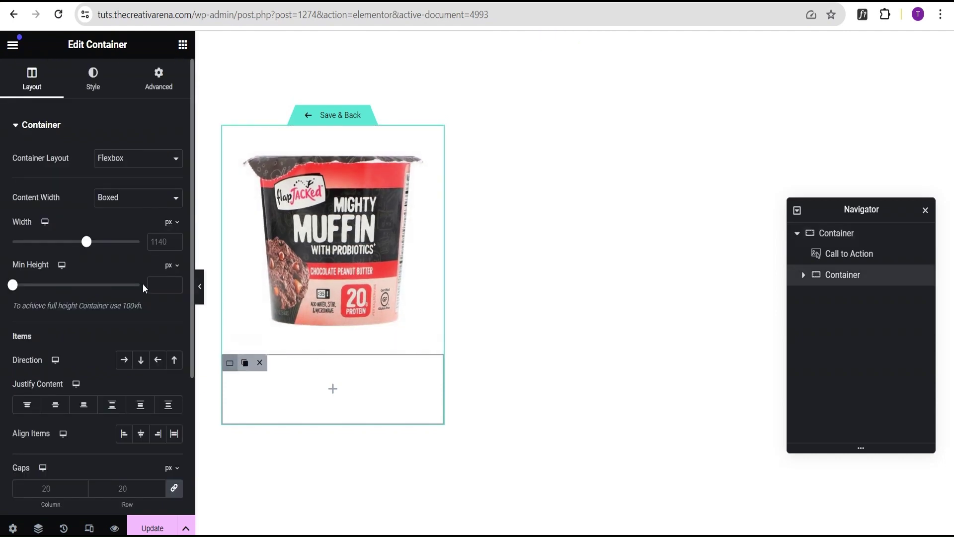
pyautogui.click(94, 78)
pyautogui.click(124, 188)
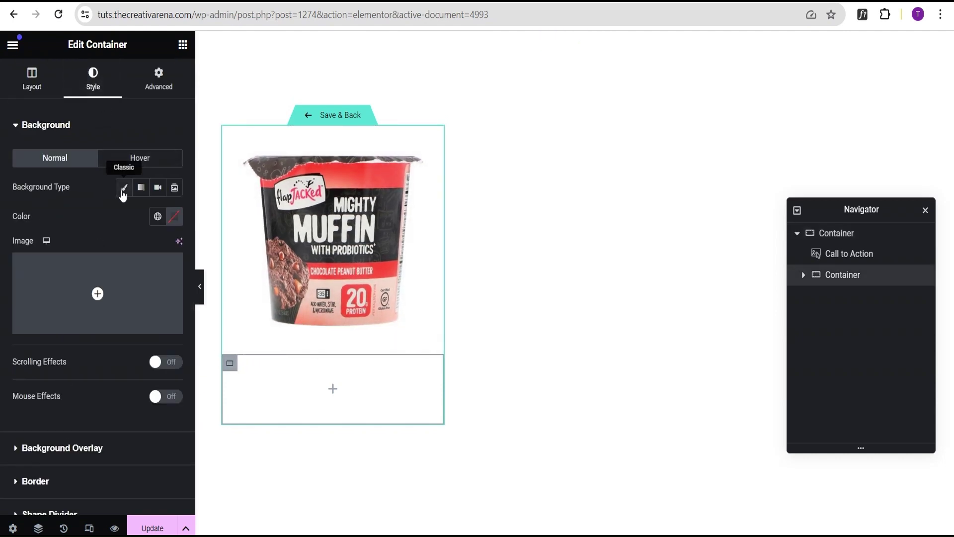
pyautogui.click(174, 216)
pyautogui.click(175, 376)
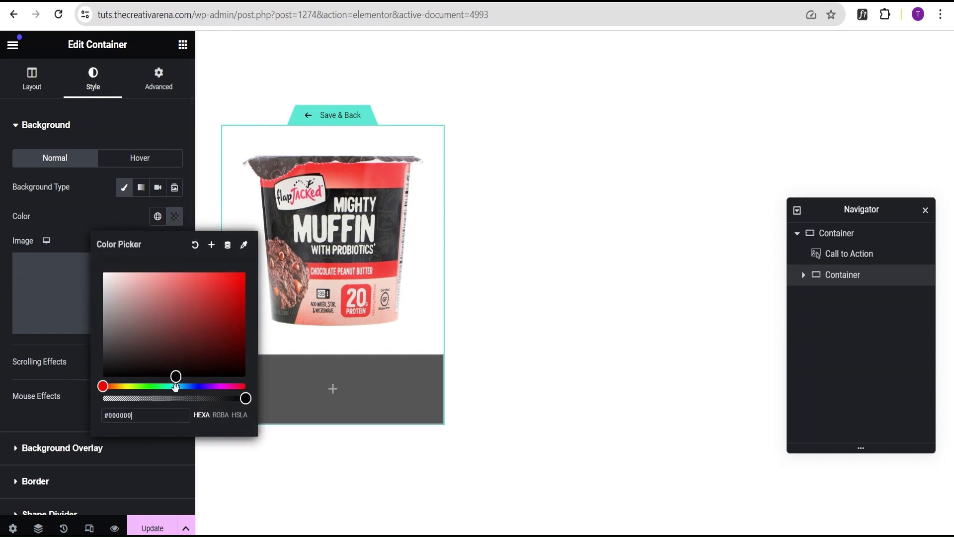
pyautogui.click(102, 204)
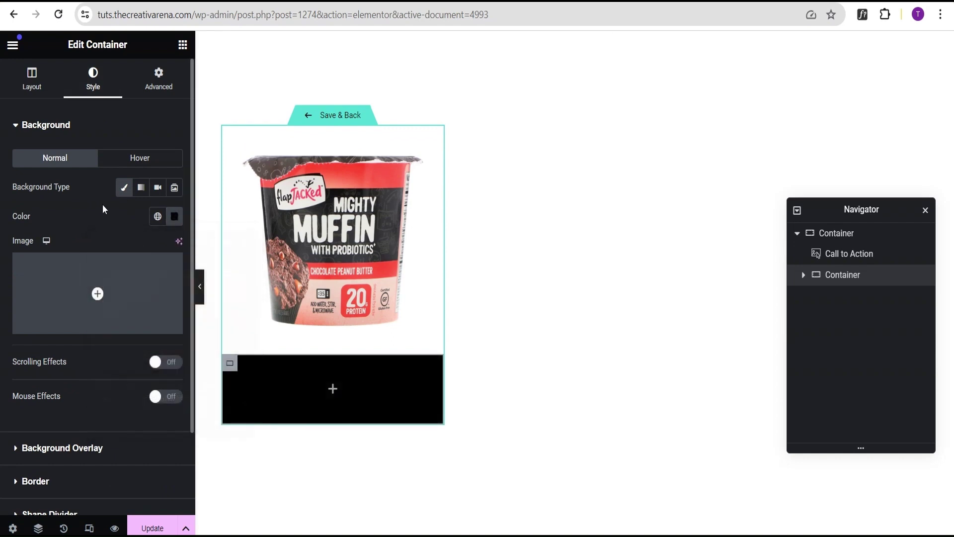
# - Set the nested container's padding to 20 px on all sides
pyautogui.click(158, 79)
pyautogui.click(29, 225)
pyautogui.write('20')
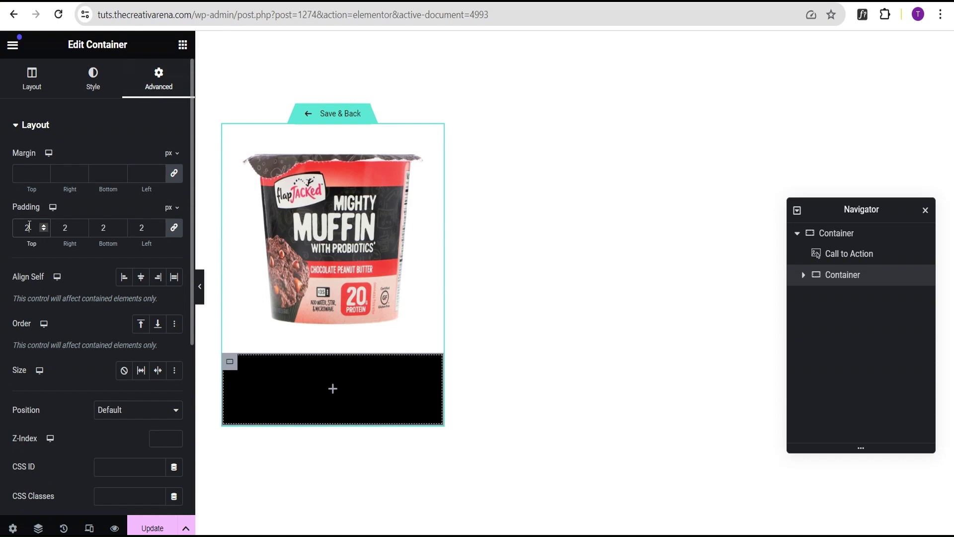
# - Add a Product Title widget to the black nested container and make its text white (#FFFFFF) and centred
pyautogui.click(182, 44)
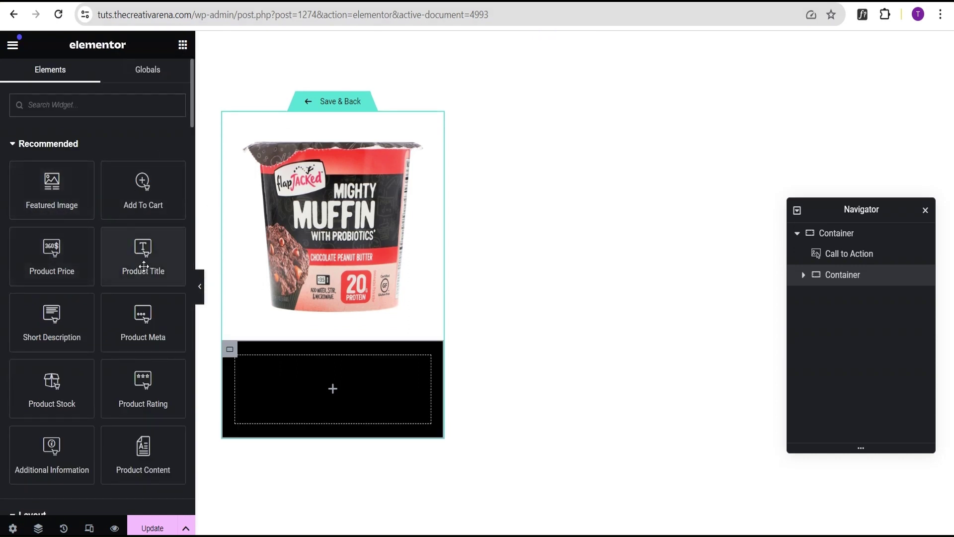
pyautogui.moveTo(143, 271); pyautogui.dragTo(295, 394)
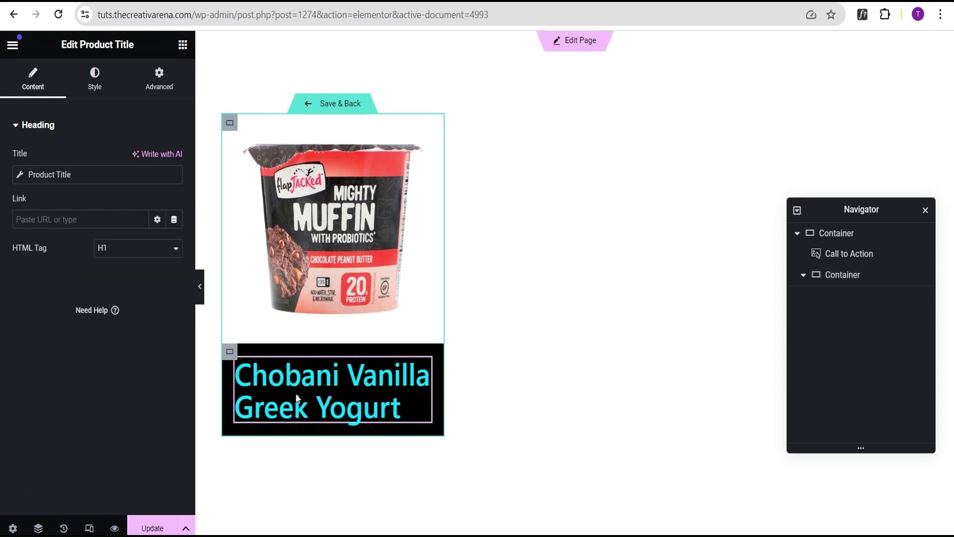
pyautogui.click(95, 80)
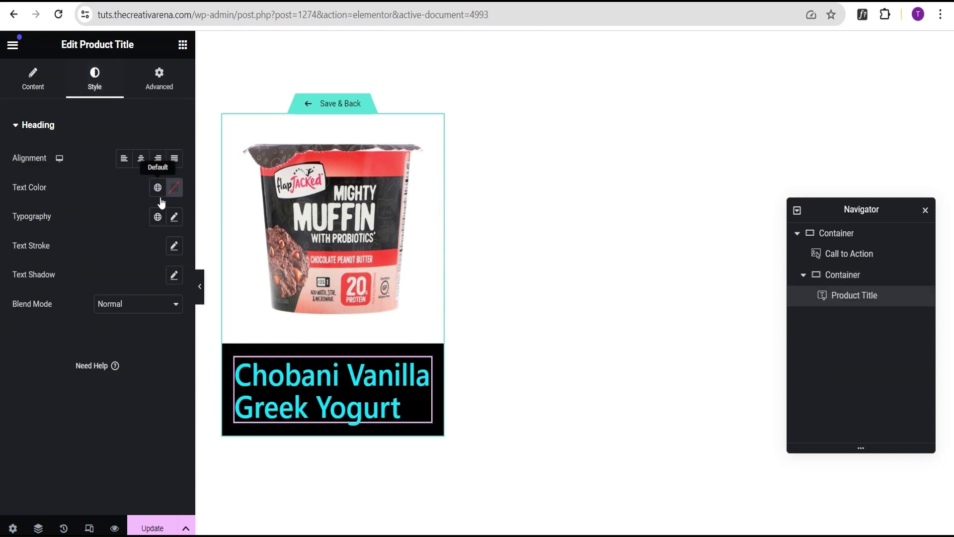
pyautogui.click(174, 188)
pyautogui.moveTo(174, 343); pyautogui.dragTo(93, 164)
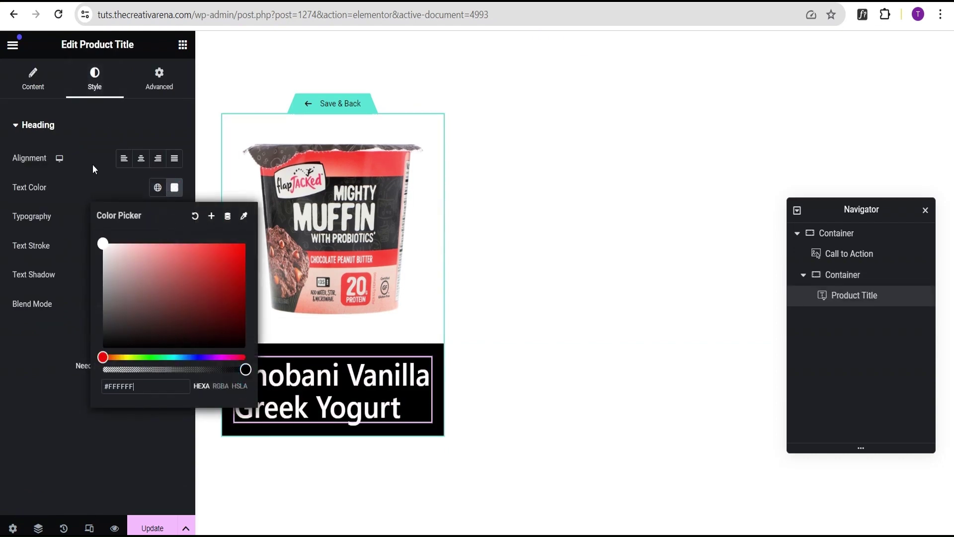
pyautogui.click(92, 164)
pyautogui.click(140, 159)
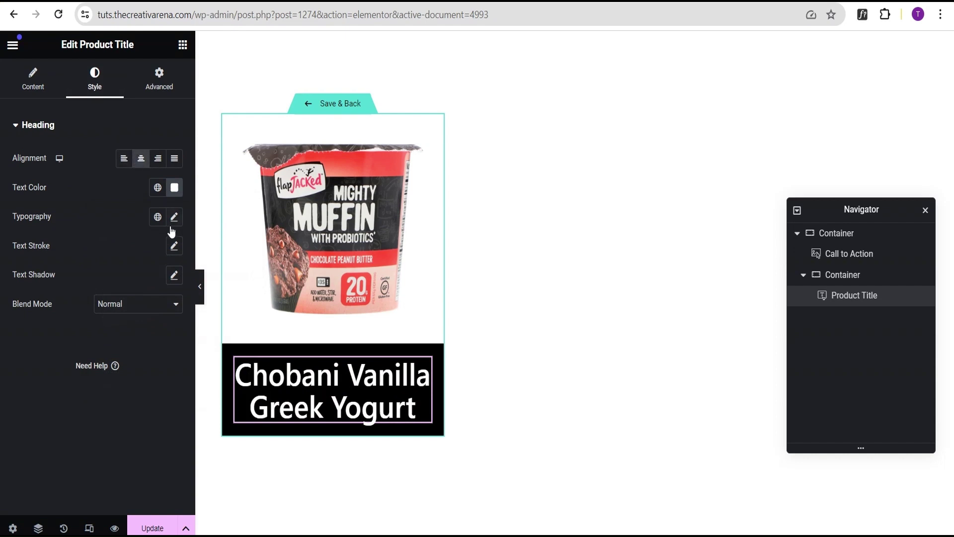
# - Set the product title's font size to 18 px
pyautogui.click(174, 217)
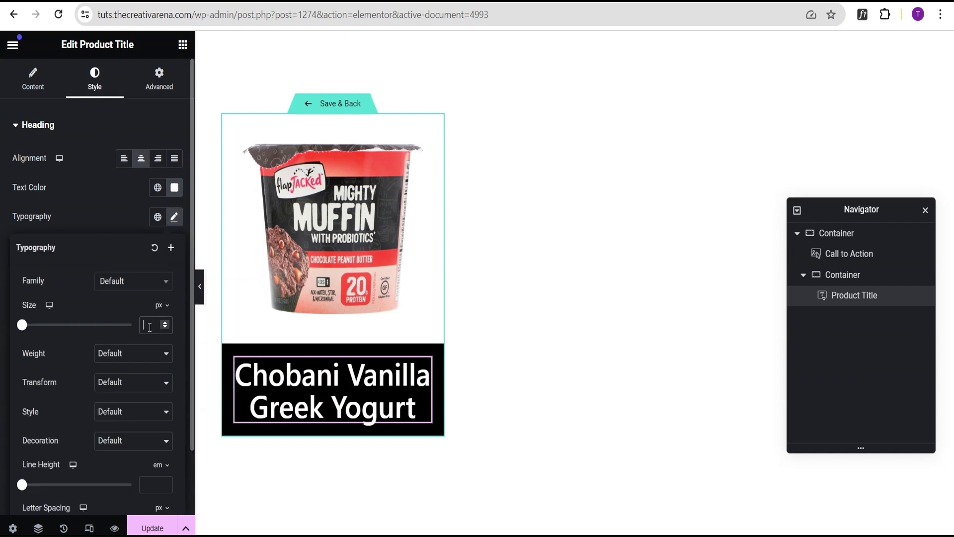
pyautogui.click(150, 327)
pyautogui.write('18')
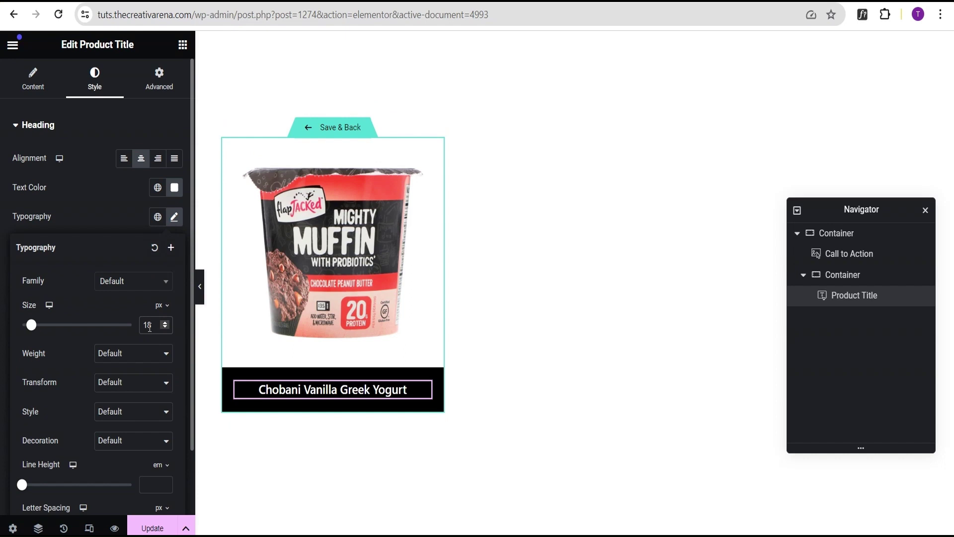
# - Add a Product Price widget below the title in the black nested container and make the price text white
pyautogui.click(103, 201)
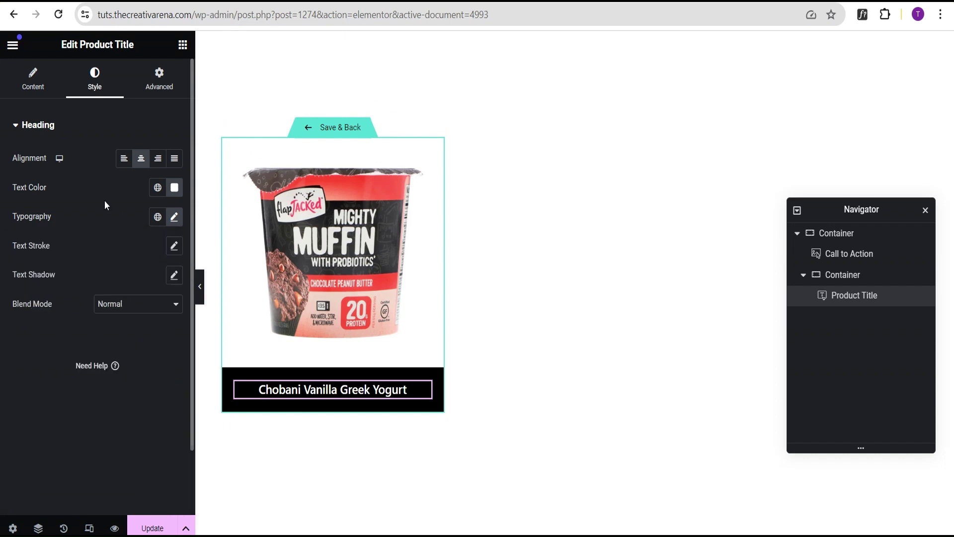
pyautogui.click(183, 45)
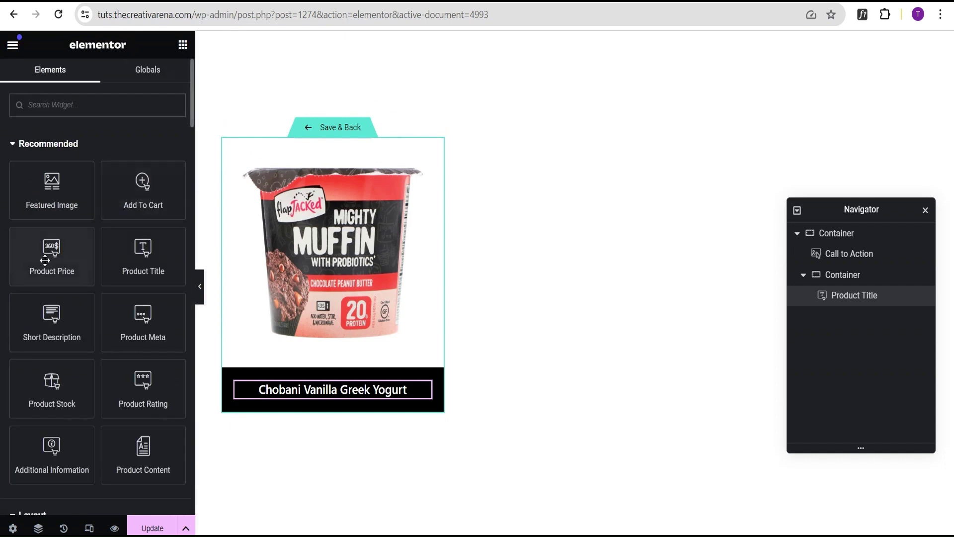
pyautogui.moveTo(50, 251); pyautogui.dragTo(283, 390)
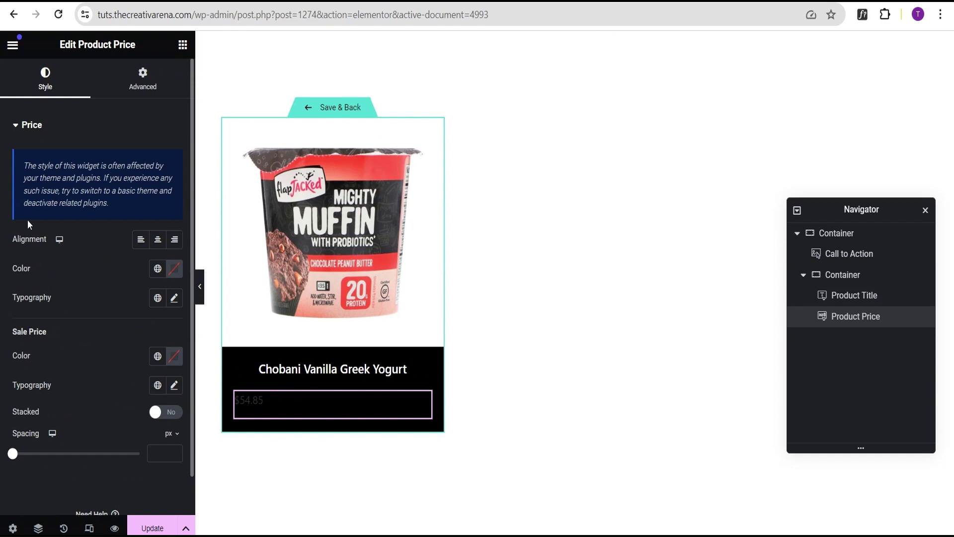
pyautogui.click(173, 270)
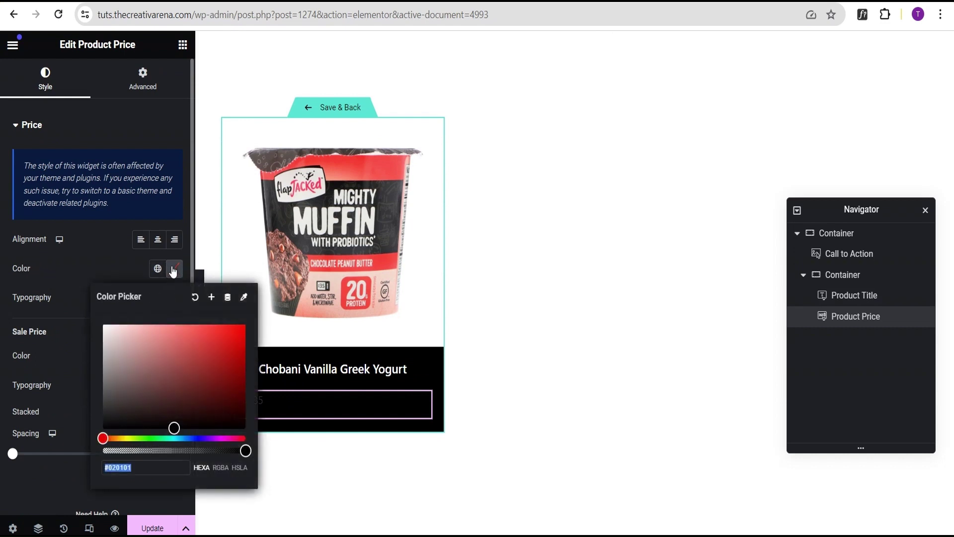
pyautogui.moveTo(174, 428); pyautogui.dragTo(101, 325)
pyautogui.click(75, 273)
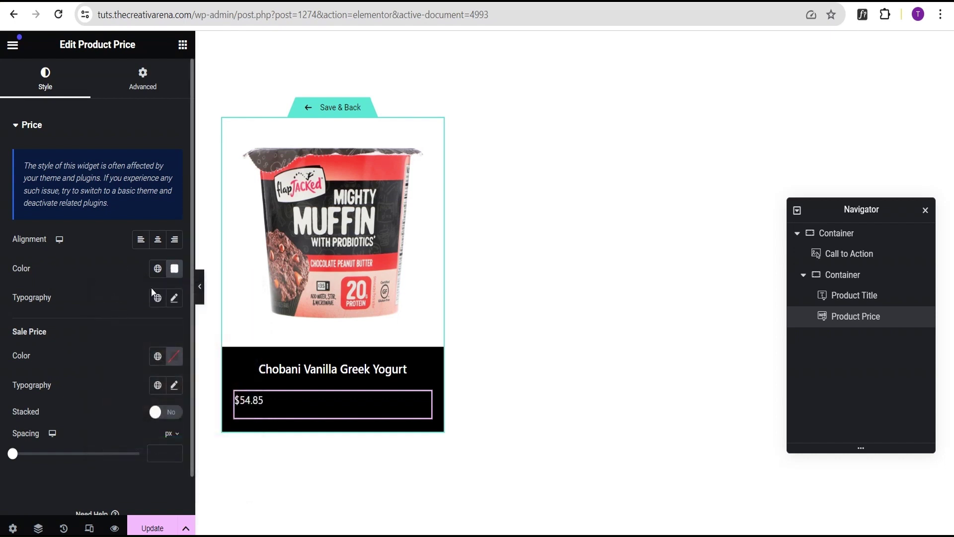
# - Set the product price's font size to 18 px and centre it
pyautogui.click(174, 298)
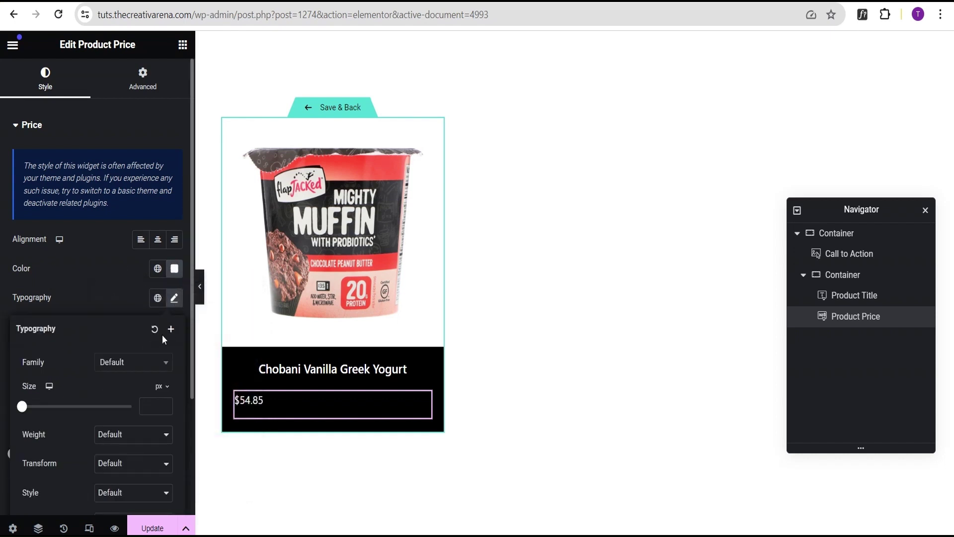
pyautogui.click(148, 405)
pyautogui.write('18')
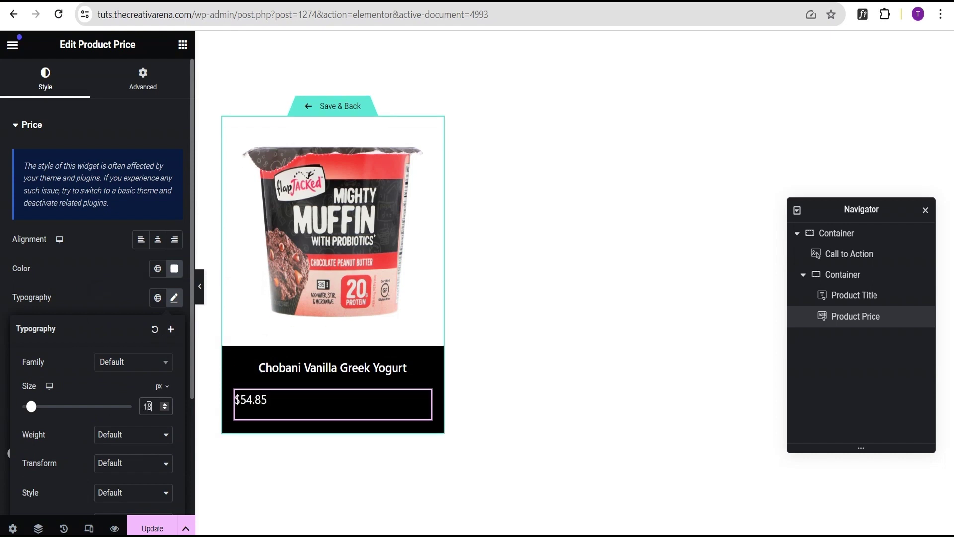
pyautogui.click(157, 239)
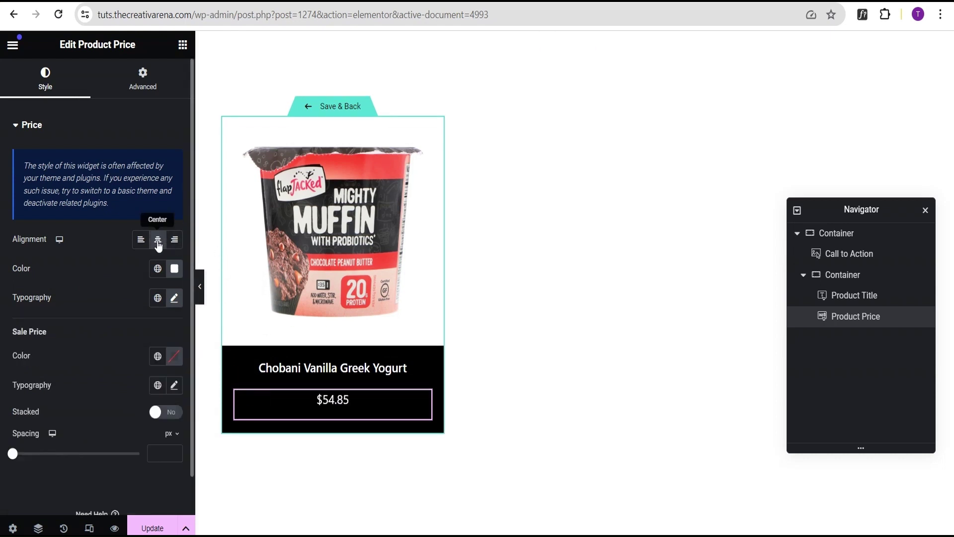
# - Give the sale price a grey colour (#6D6D6D) and a font size of 18 px
pyautogui.click(173, 363)
pyautogui.moveTo(173, 280); pyautogui.dragTo(101, 237)
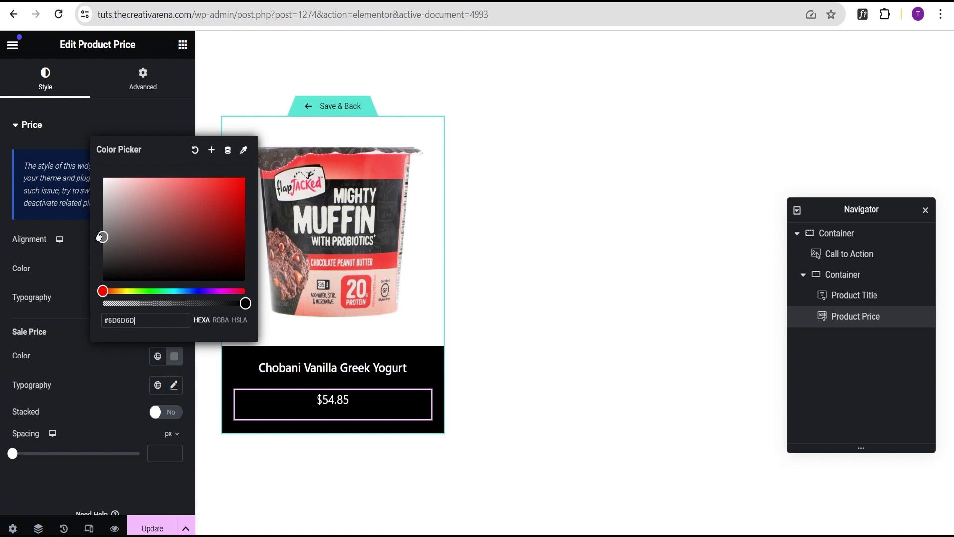
pyautogui.click(82, 355)
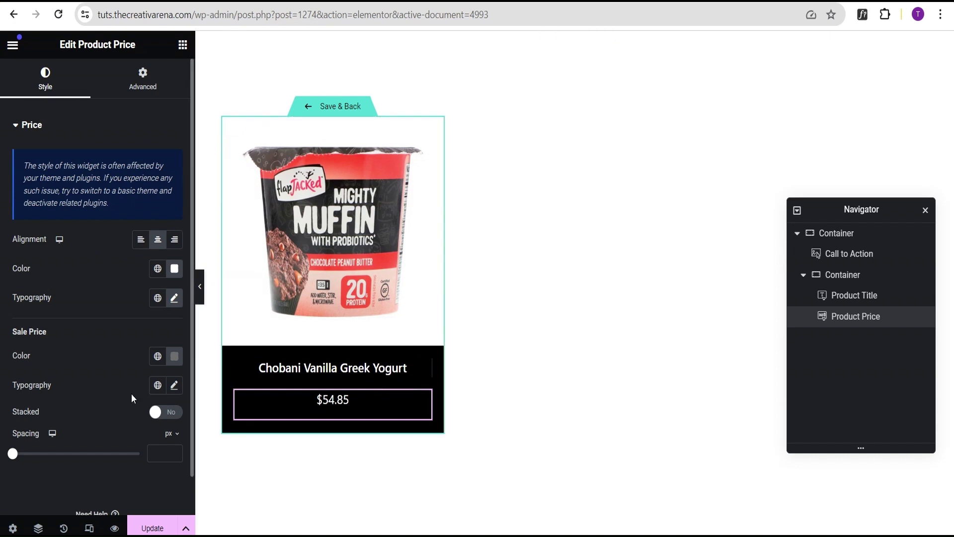
pyautogui.click(174, 386)
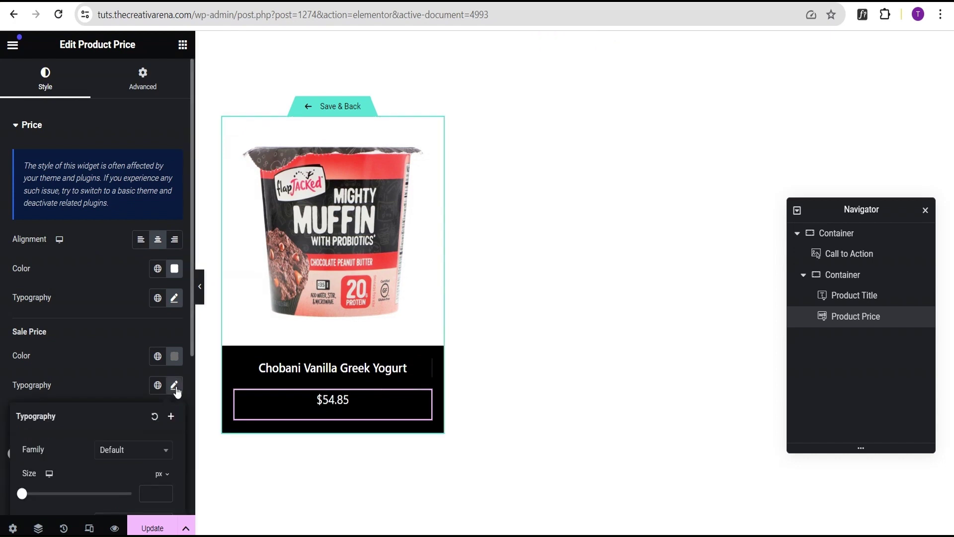
pyautogui.click(149, 494)
pyautogui.write('18')
pyautogui.click(120, 366)
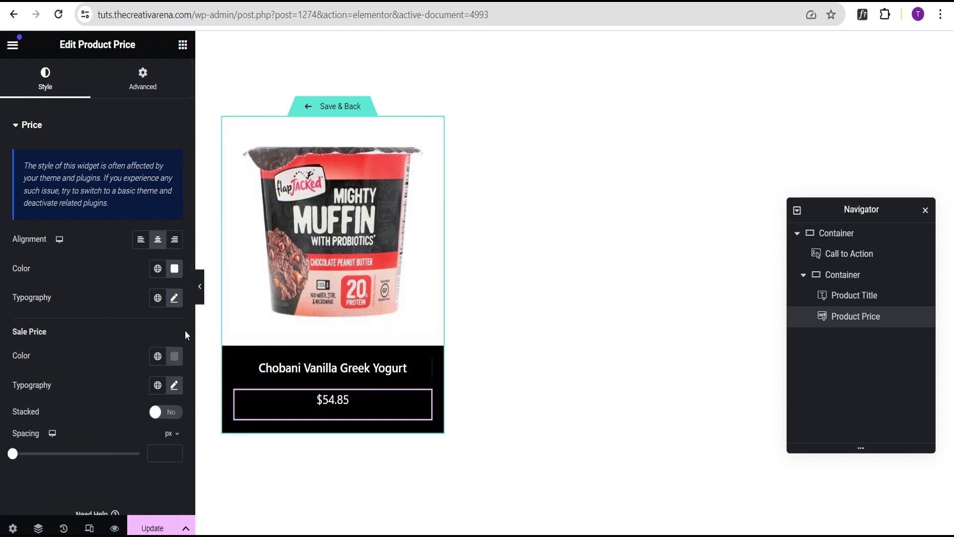
# - Unlink the product price's margins and set only the bottom margin to -10 px
pyautogui.click(143, 80)
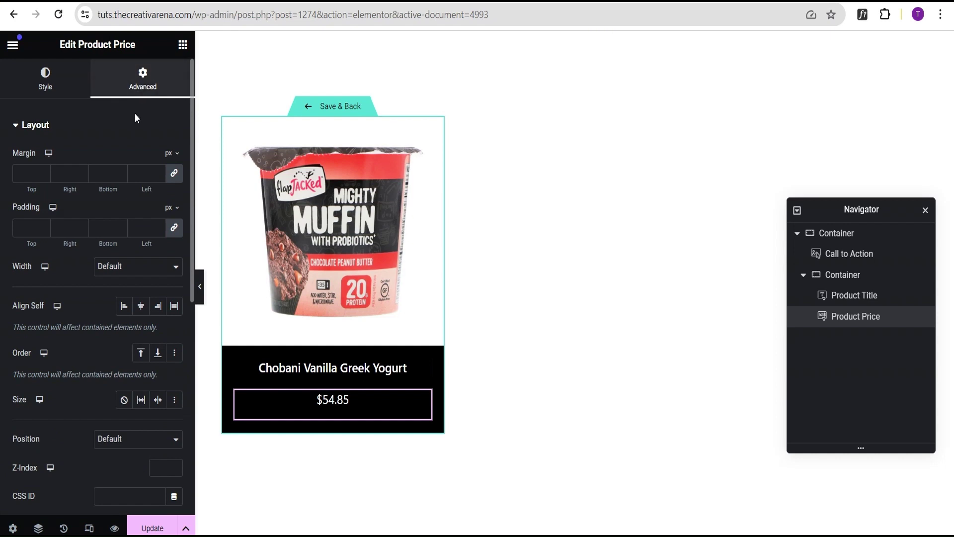
pyautogui.click(172, 175)
pyautogui.click(121, 177)
pyautogui.click(120, 176)
pyautogui.click(121, 176)
pyautogui.click(121, 177)
pyautogui.click(121, 176)
pyautogui.click(121, 176)
pyautogui.click(121, 177)
pyautogui.click(121, 177)
pyautogui.click(120, 176)
pyautogui.click(121, 176)
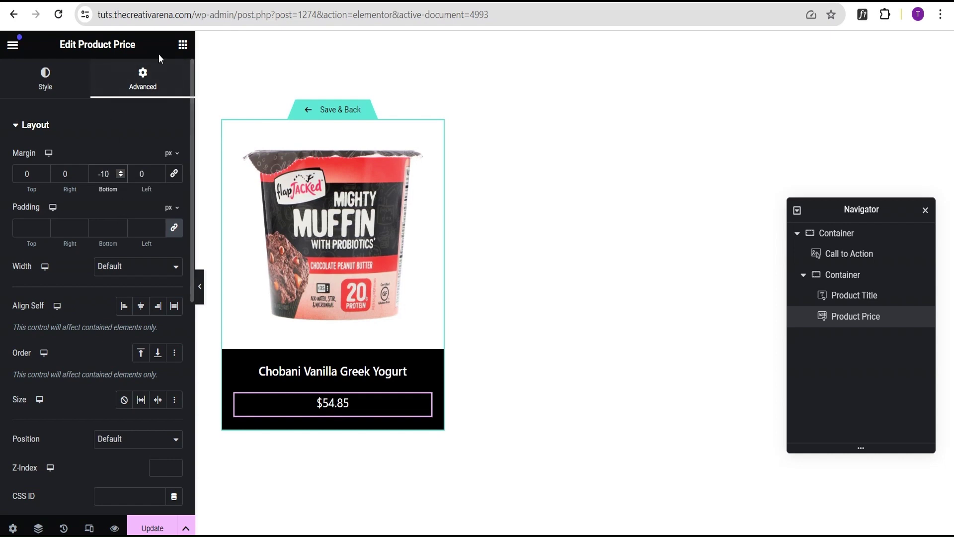
# - Add a Custom Add To Cart widget to the black nested container, placed below the product price
pyautogui.click(183, 44)
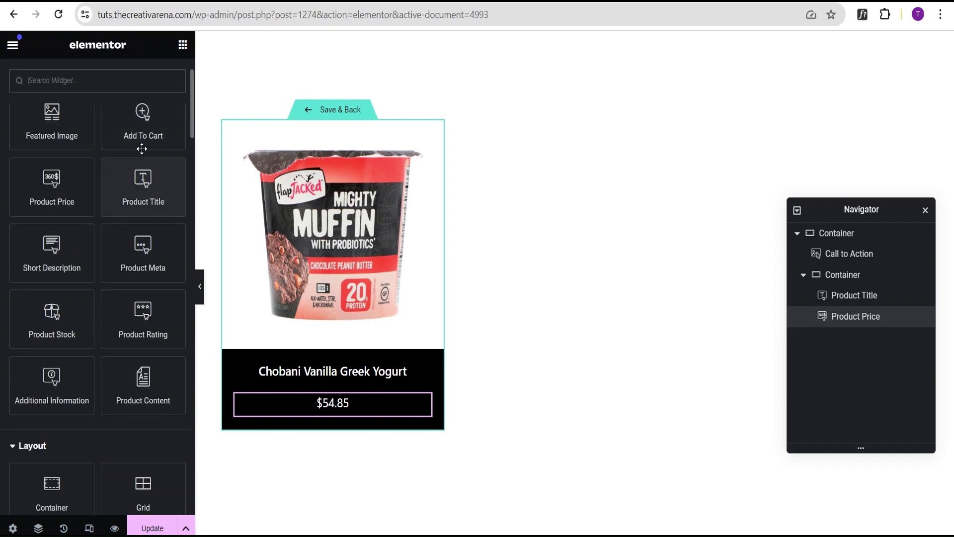
pyautogui.click(63, 83)
pyautogui.write('add')
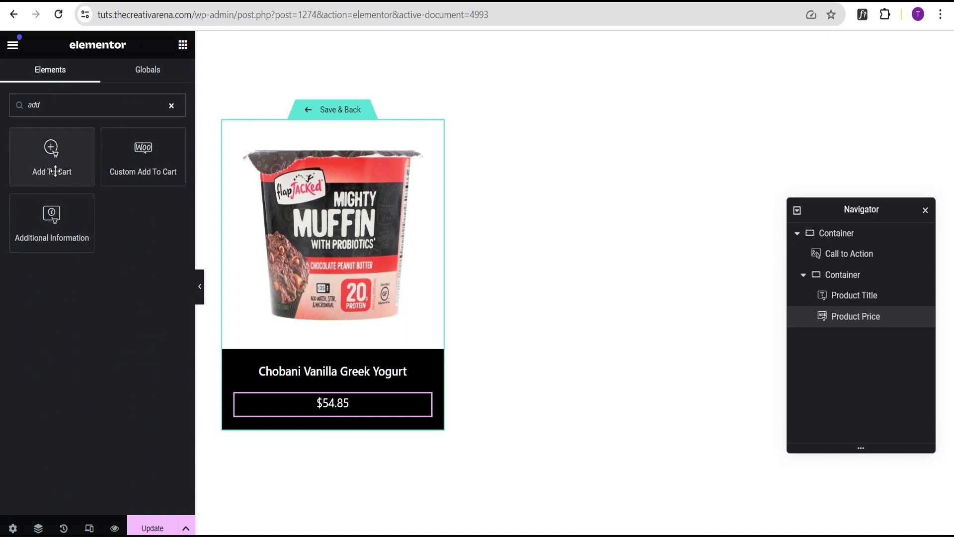
pyautogui.moveTo(150, 165); pyautogui.dragTo(321, 394)
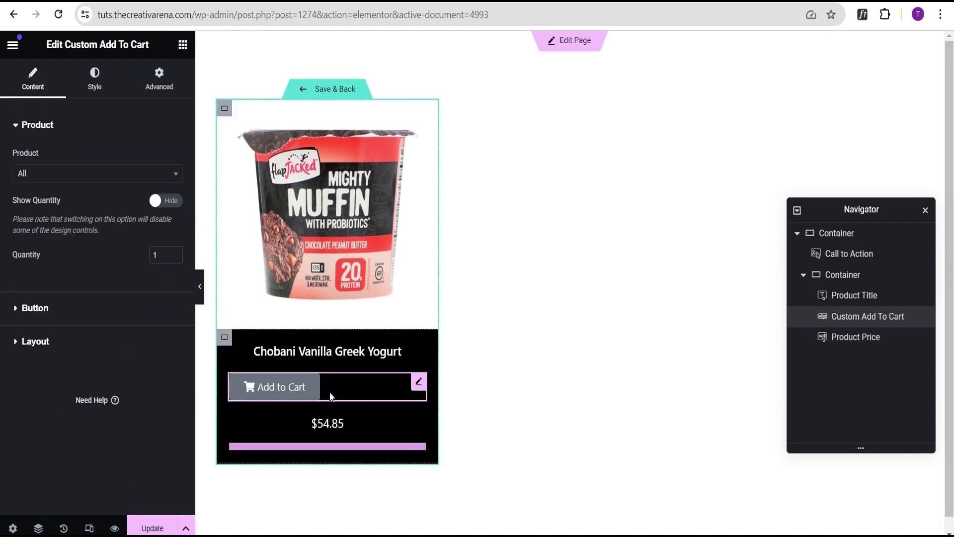
pyautogui.moveTo(419, 381); pyautogui.dragTo(337, 425)
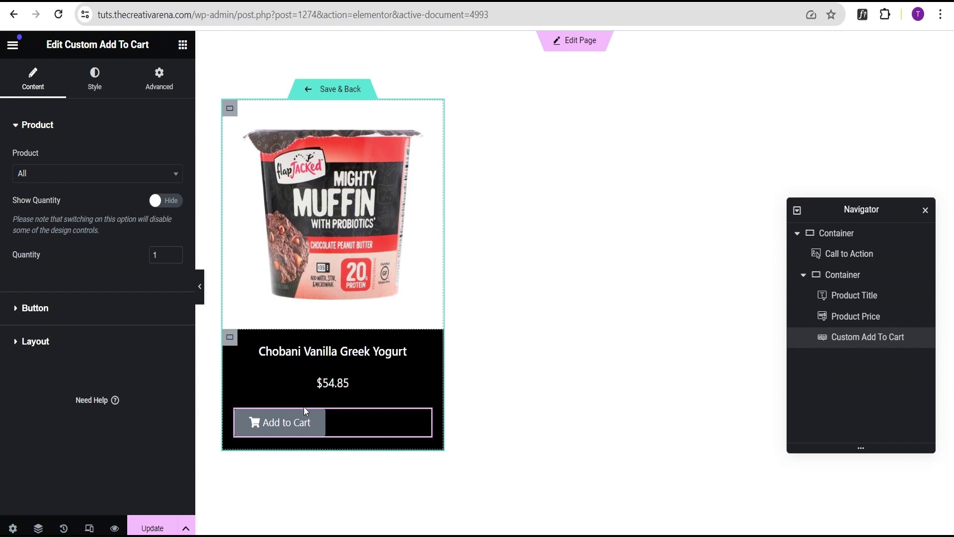
# - Centre the Add to Cart button and give it an amber background colour (#FFB001)
pyautogui.click(95, 94)
pyautogui.click(140, 158)
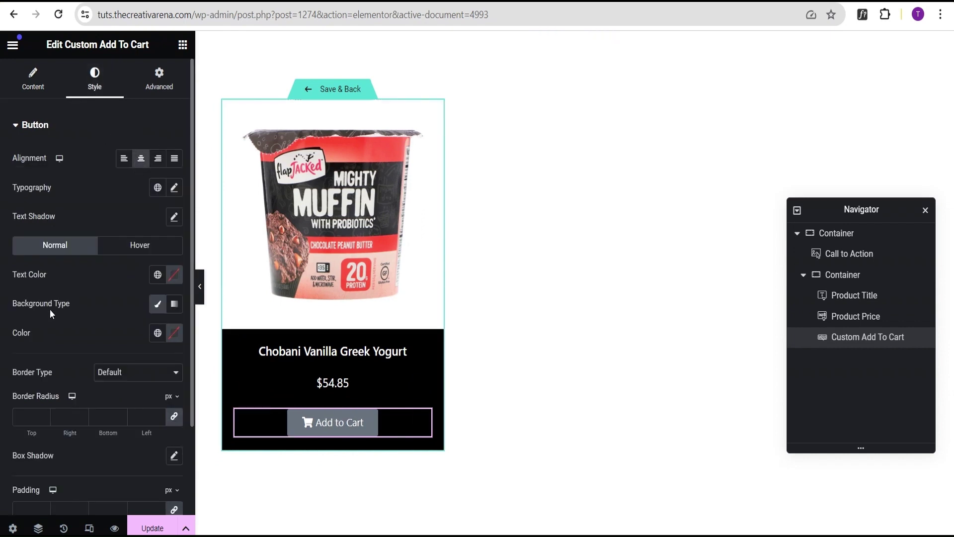
pyautogui.click(174, 333)
pyautogui.tripleClick(136, 298)
pyautogui.write('ffb00')
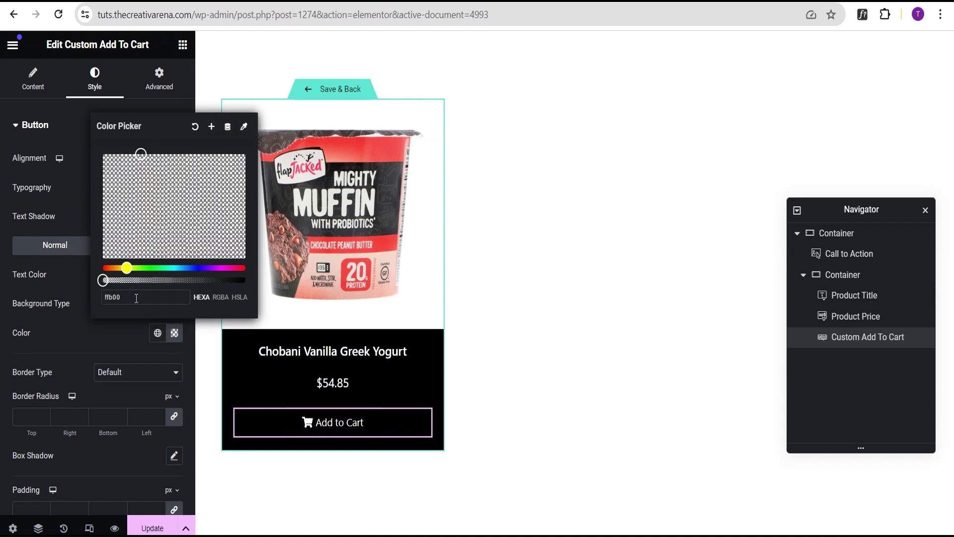
pyautogui.write('1')
pyautogui.click(73, 327)
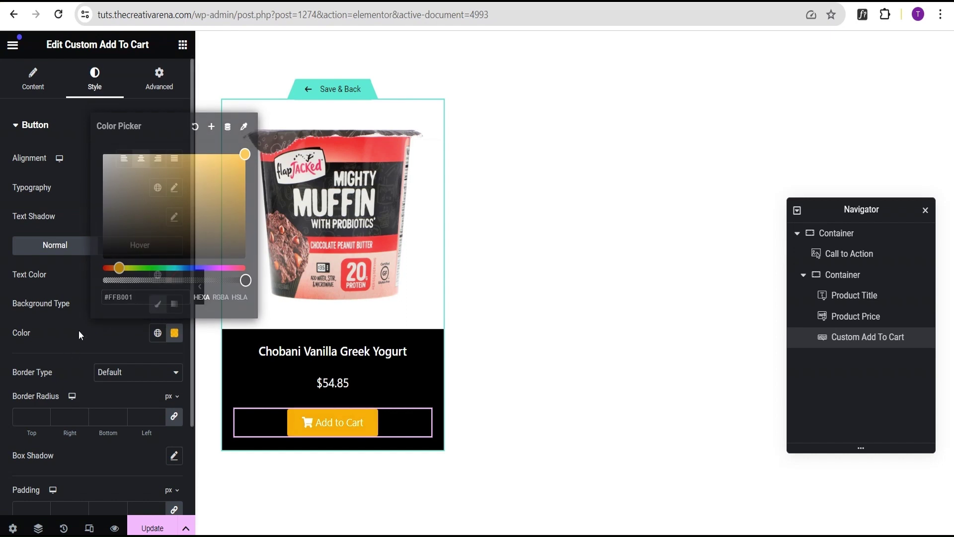
# - Copy the Add to Cart button's background colour code, and change the background to black (#000000)
pyautogui.click(174, 332)
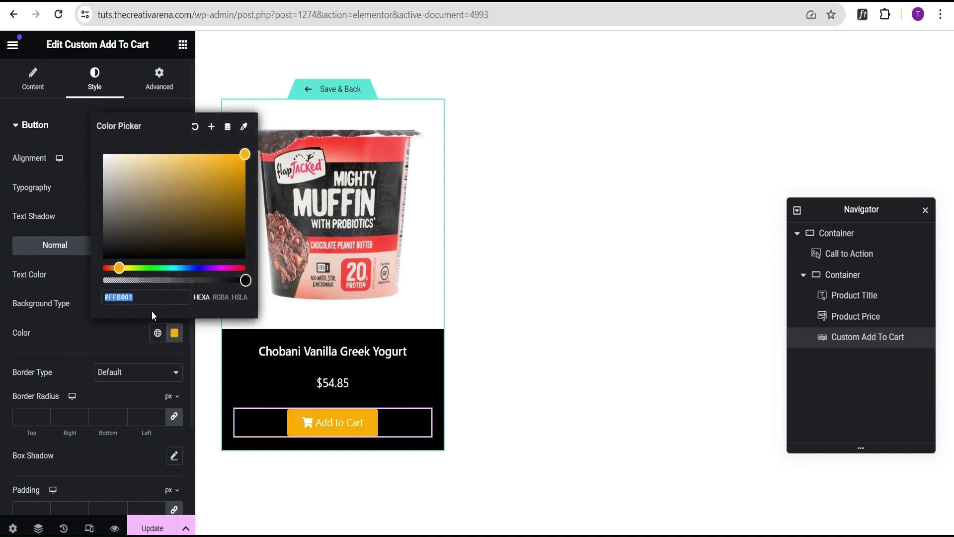
pyautogui.click(69, 332)
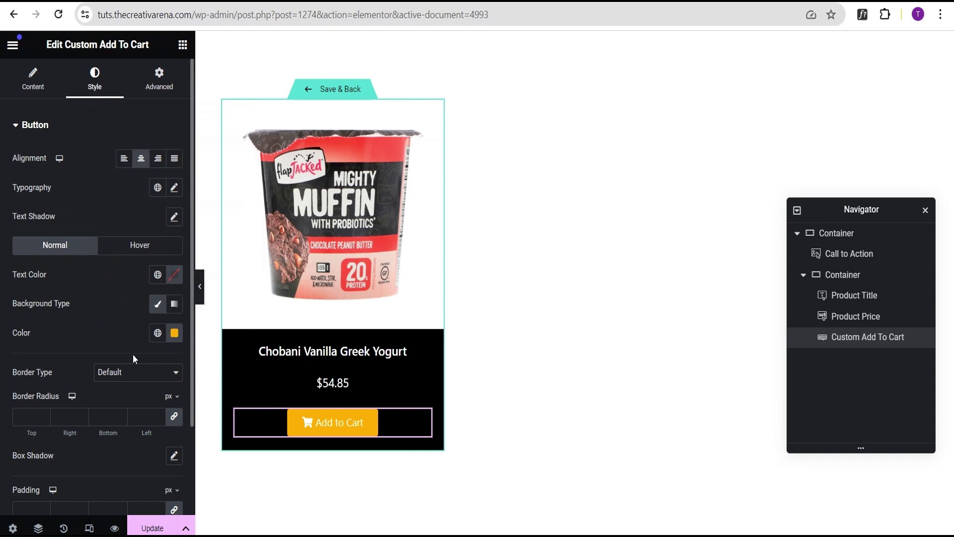
pyautogui.click(175, 333)
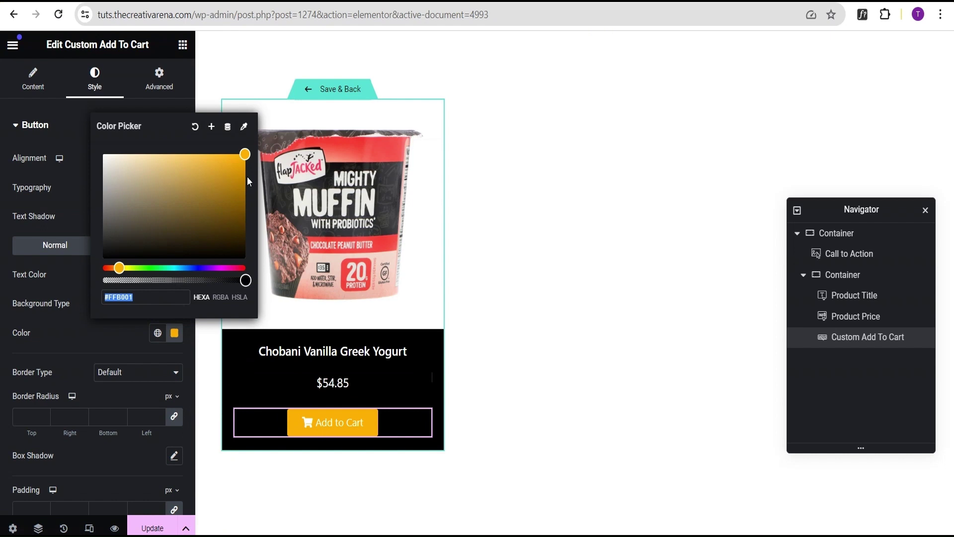
pyautogui.write('#000000')
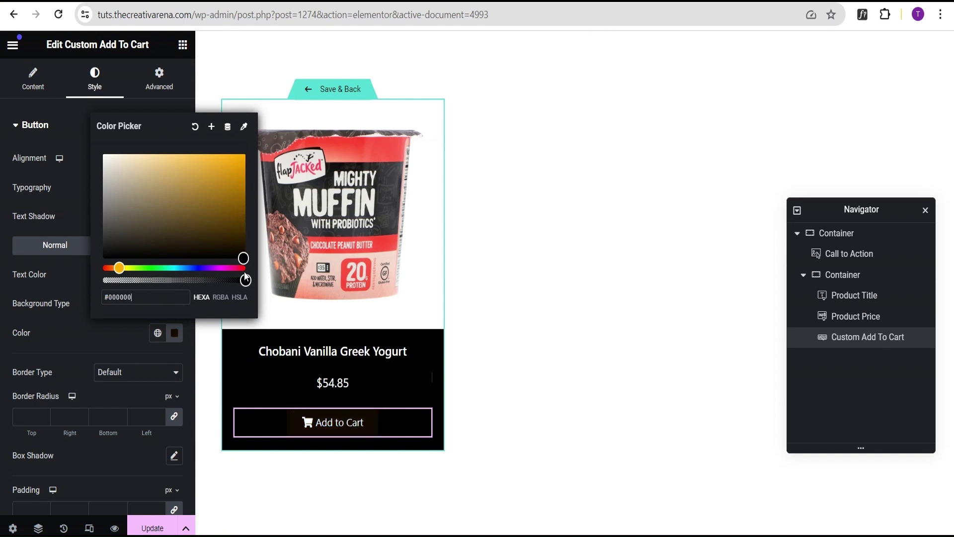
pyautogui.click(81, 324)
# - Give the Add to Cart button a solid 2 px border on all sides in amber (#FFB001)
pyautogui.click(108, 374)
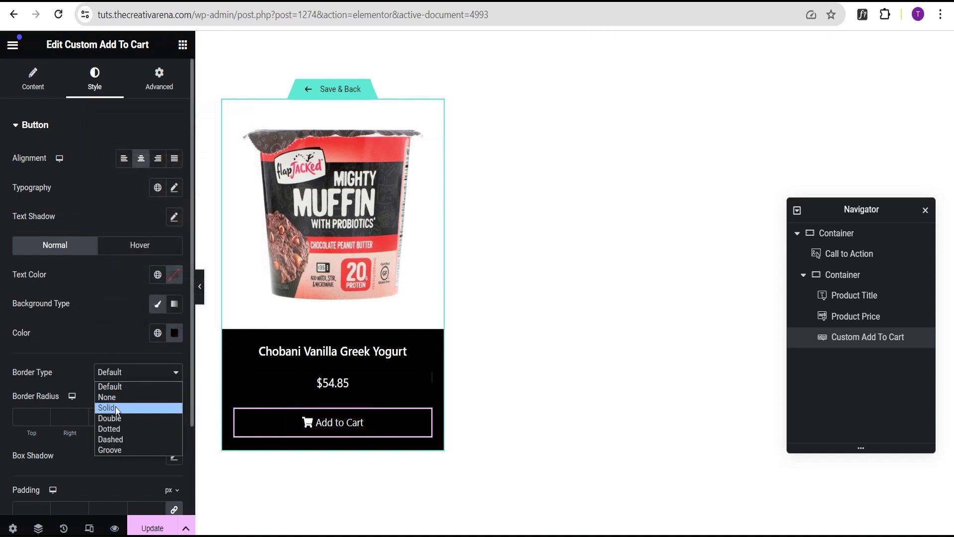
pyautogui.click(115, 406)
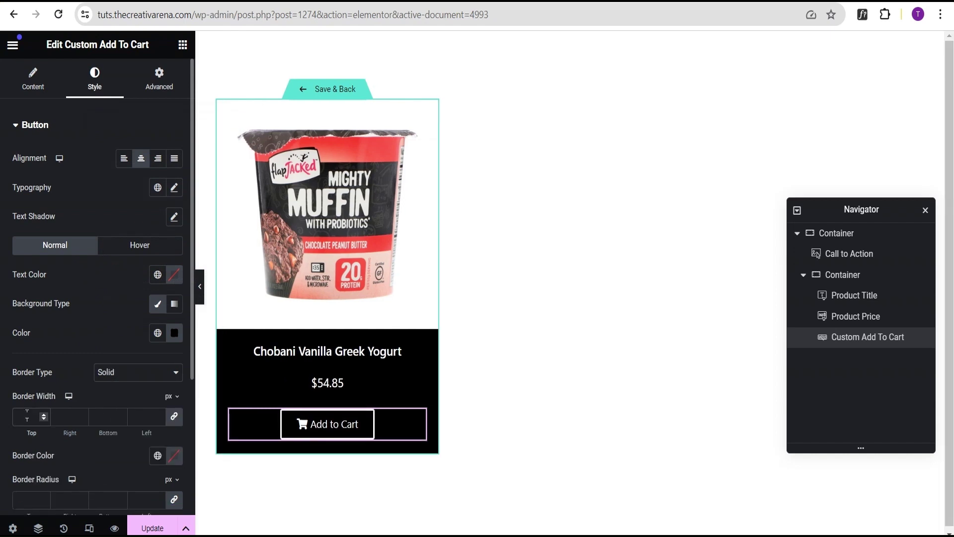
pyautogui.click(33, 426)
pyautogui.write('2')
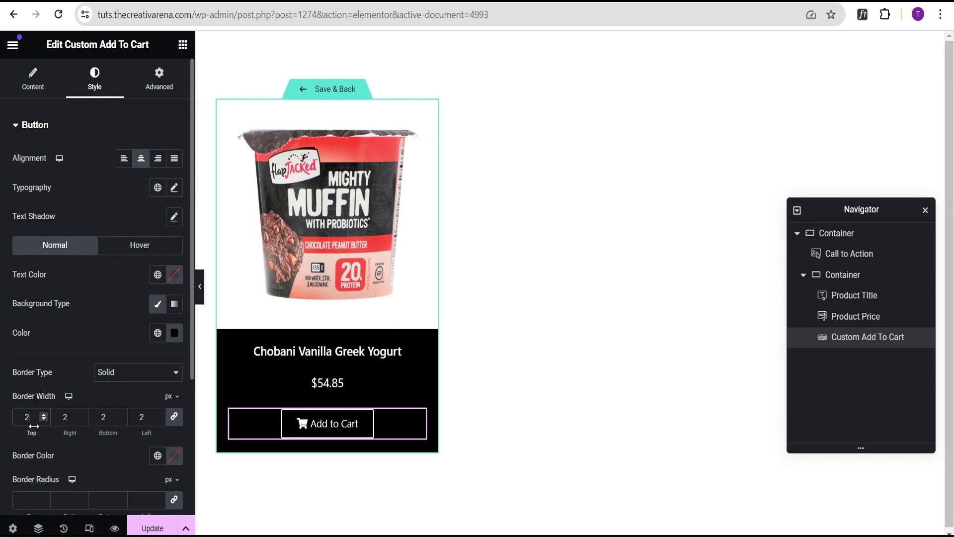
pyautogui.click(174, 455)
pyautogui.hotkey('ctrl', 'v')
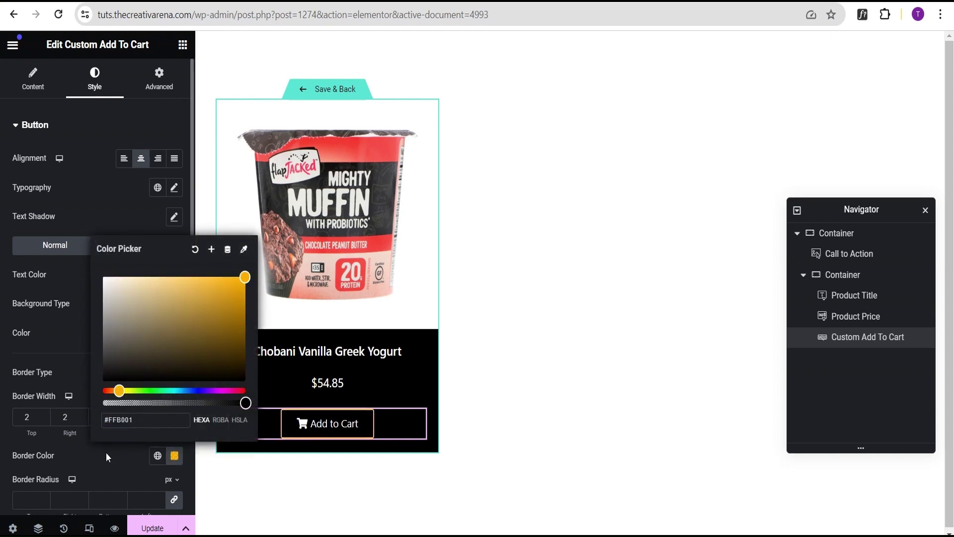
pyautogui.click(103, 455)
# - Set the Add to Cart button's border radius to 20 px on all corners
pyautogui.scroll(-3, 102, 462)
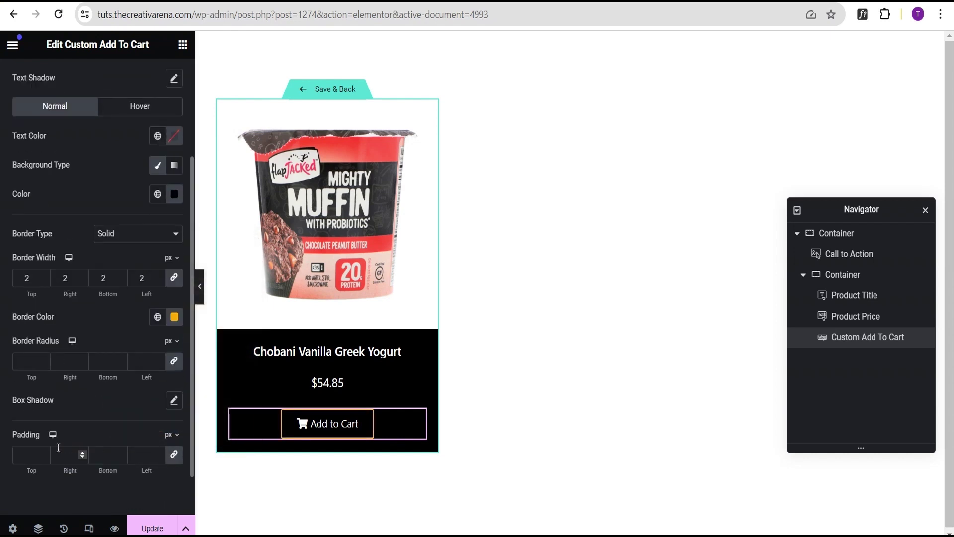
pyautogui.click(33, 362)
pyautogui.write('20')
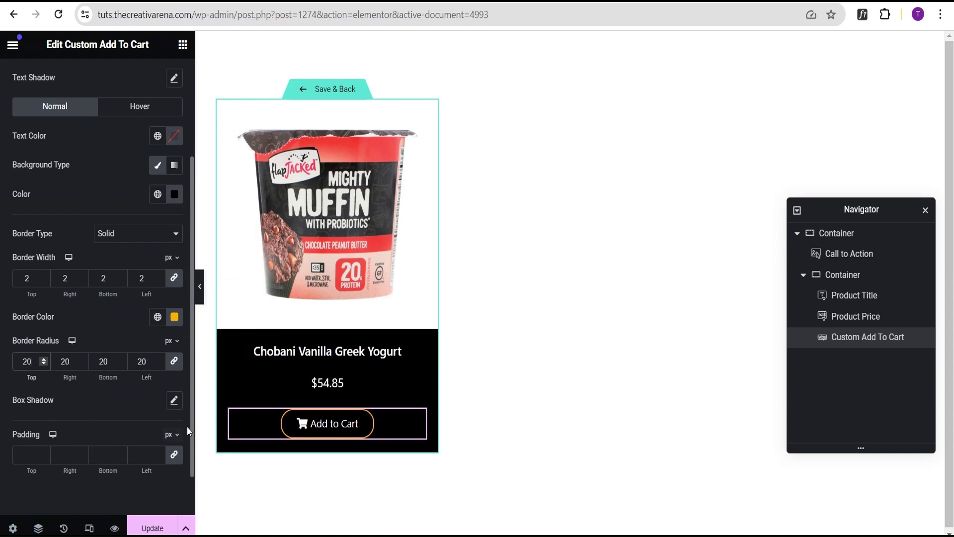
# - Set the Add to Cart button's hover background colour to amber (#FFB001)
pyautogui.click(143, 110)
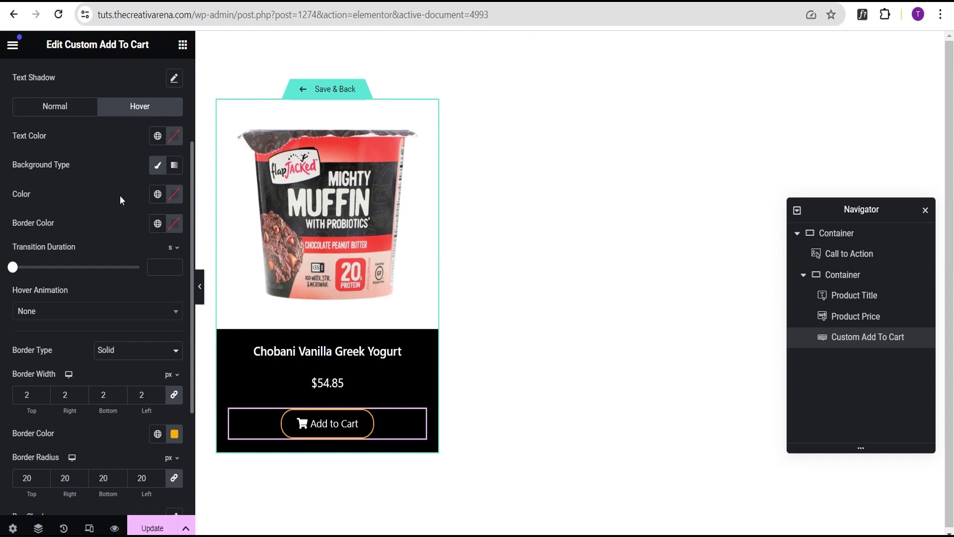
pyautogui.click(174, 194)
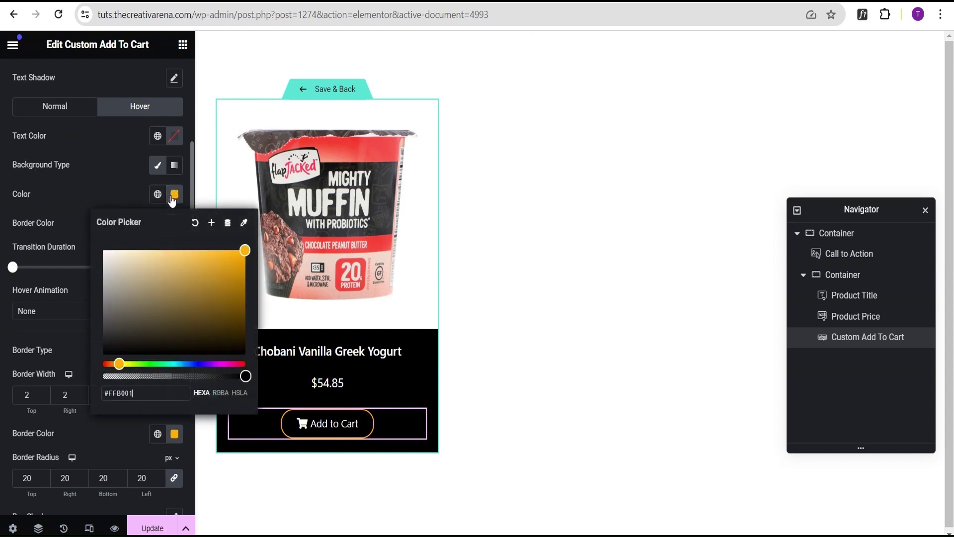
pyautogui.click(98, 178)
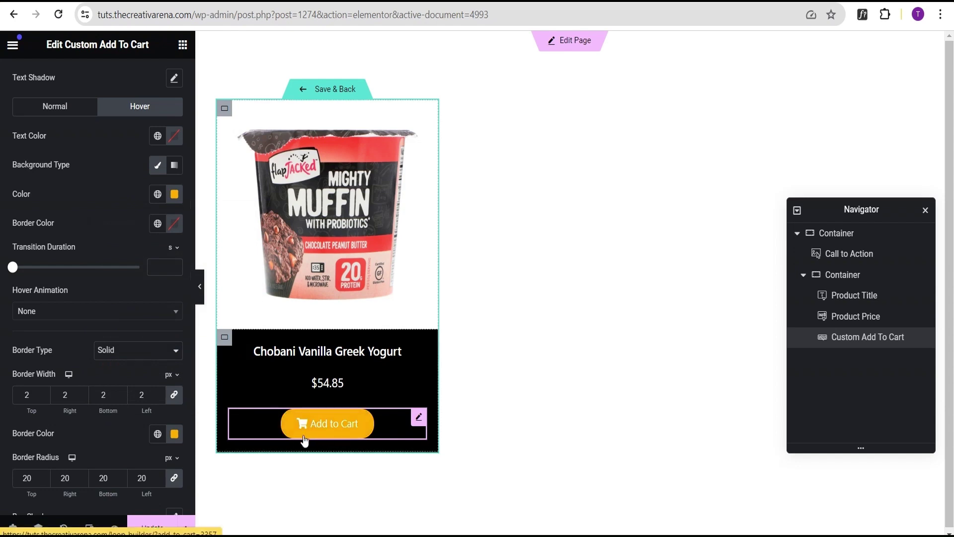
# - Set the black text container's bottom padding to 30 px and round its two lower corners with a 20 px border radius, keeping the upper ones at 0
pyautogui.click(224, 342)
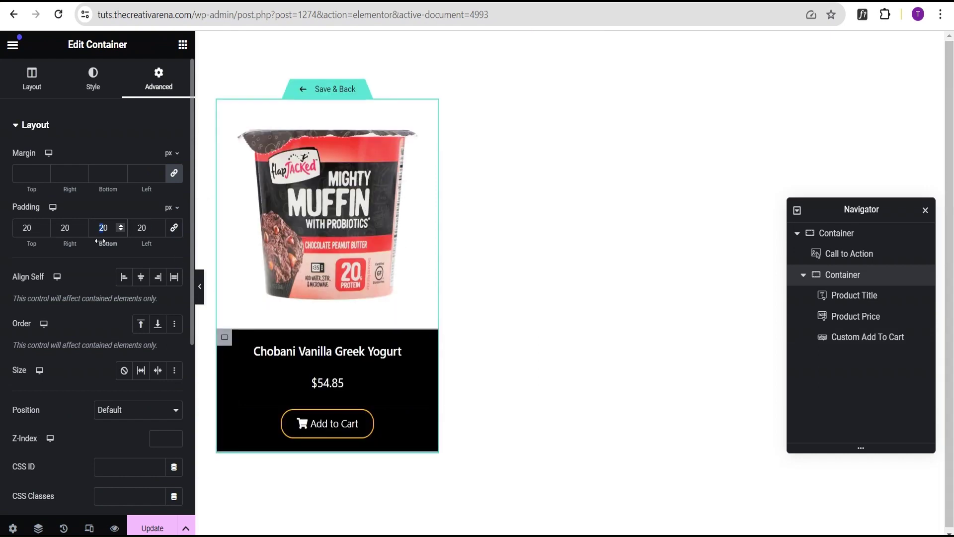
pyautogui.write('3')
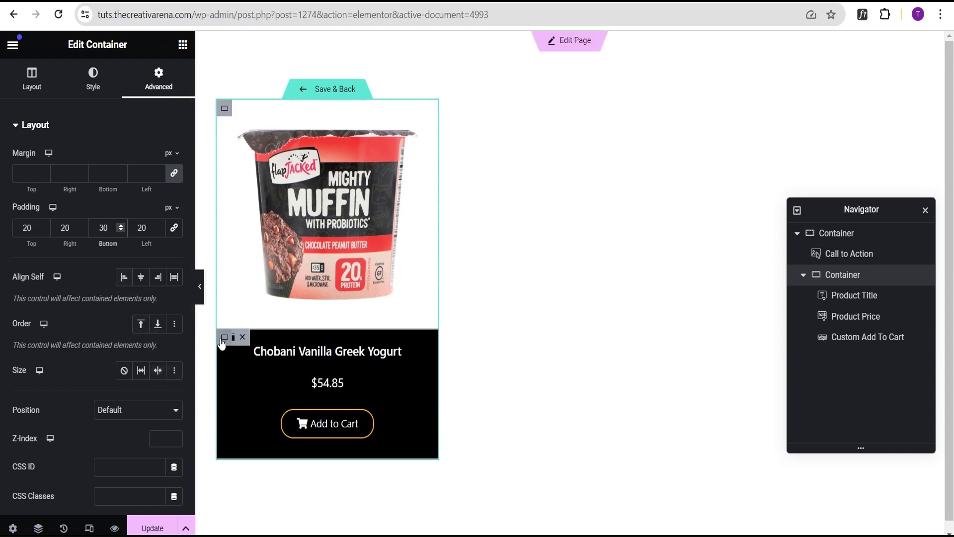
pyautogui.click(99, 89)
pyautogui.scroll(-2, 92, 268)
pyautogui.click(71, 392)
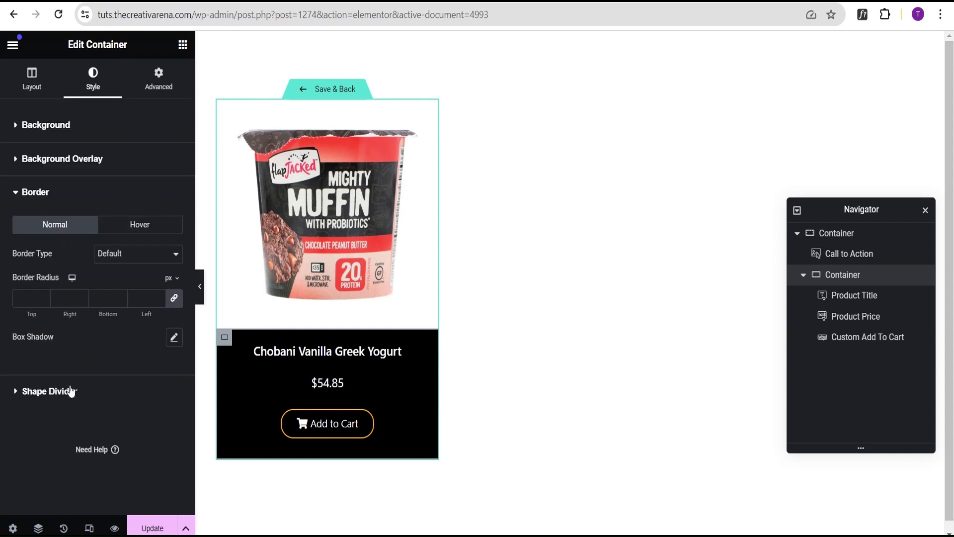
pyautogui.click(174, 299)
pyautogui.click(100, 299)
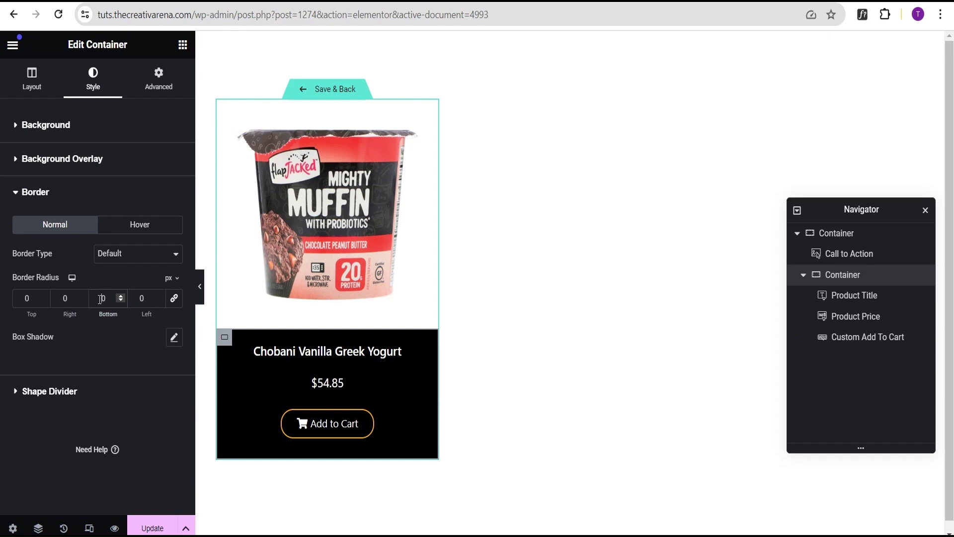
pyautogui.click(140, 301)
pyautogui.click(199, 287)
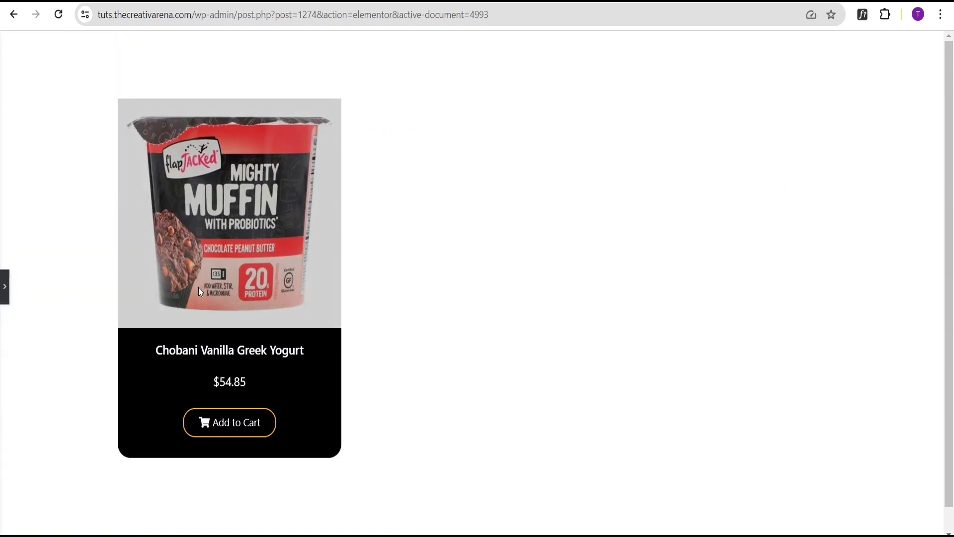
pyautogui.click(5, 292)
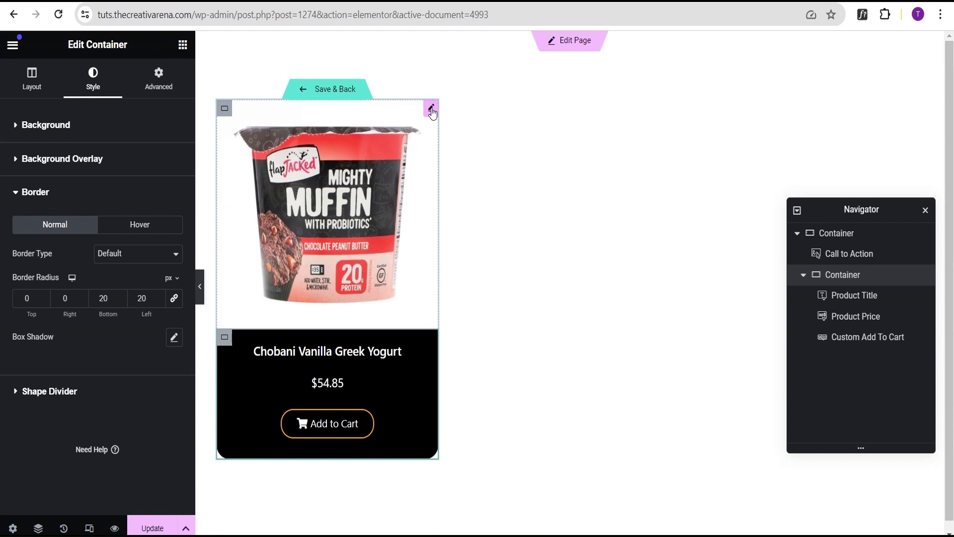
# - Give the Call to Action image widget a solid border with 2 px top, right and left widths and 0 at the bottom
pyautogui.click(431, 108)
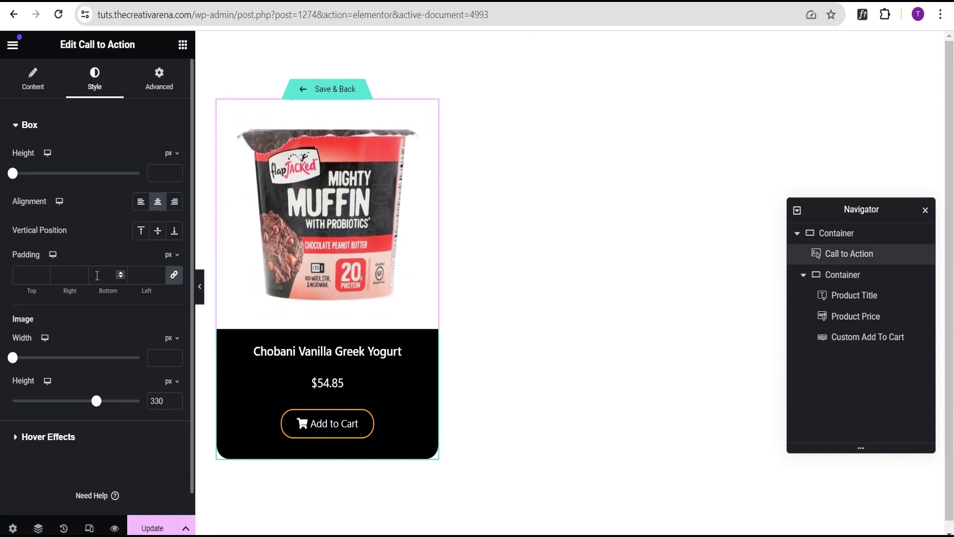
pyautogui.click(159, 82)
pyautogui.scroll(-8, 94, 259)
pyautogui.click(62, 281)
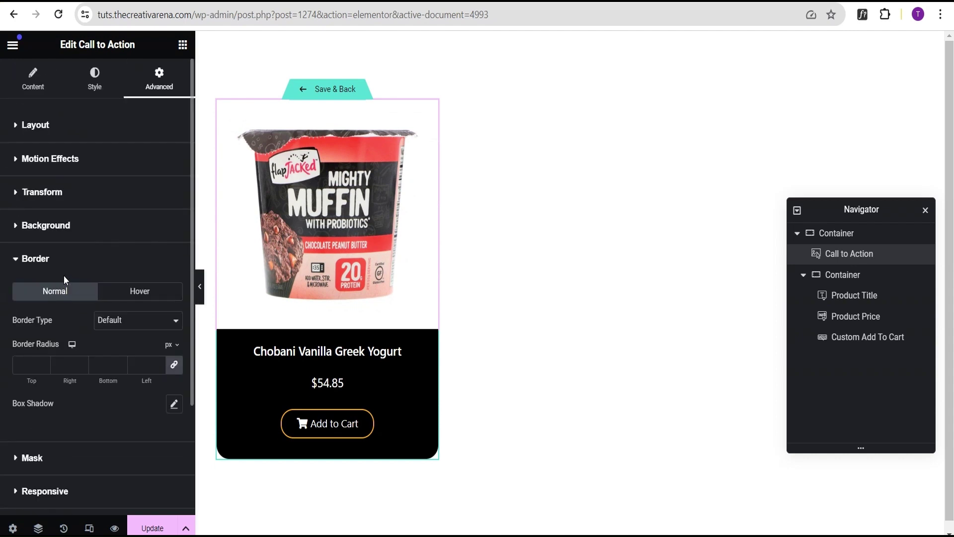
pyautogui.click(121, 326)
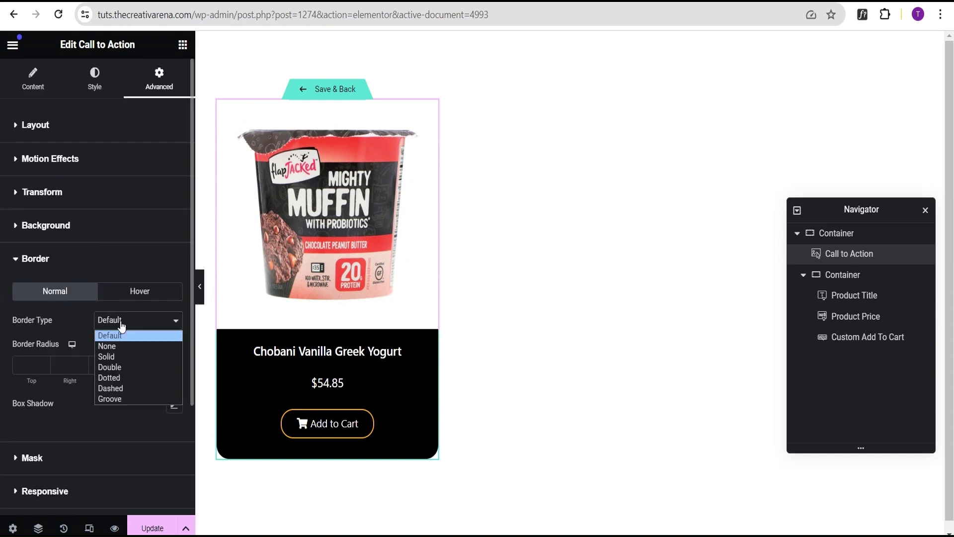
pyautogui.click(109, 357)
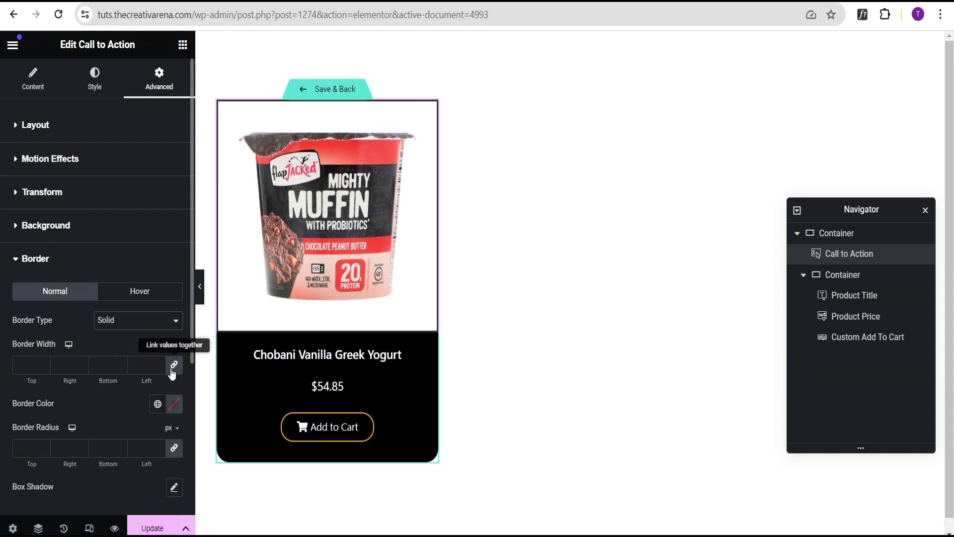
pyautogui.click(61, 367)
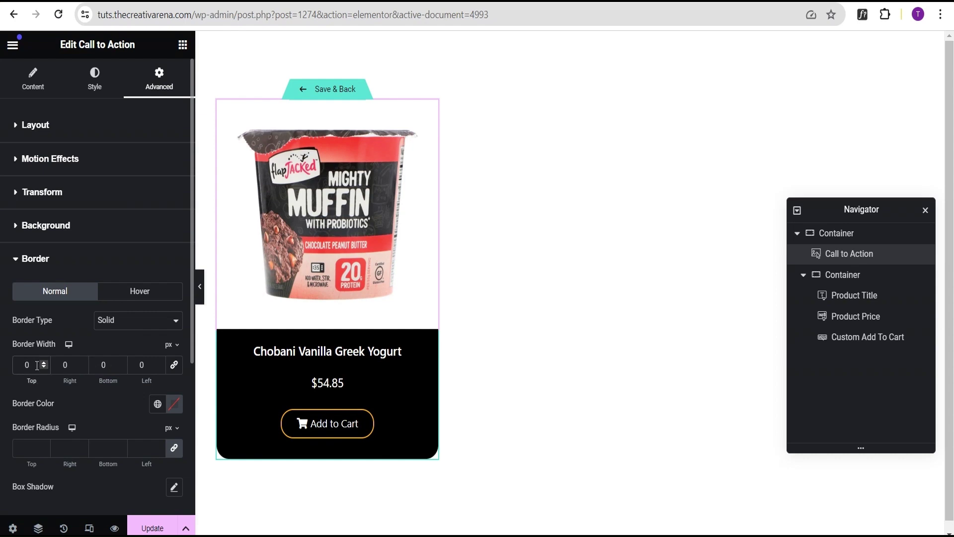
pyautogui.write('2')
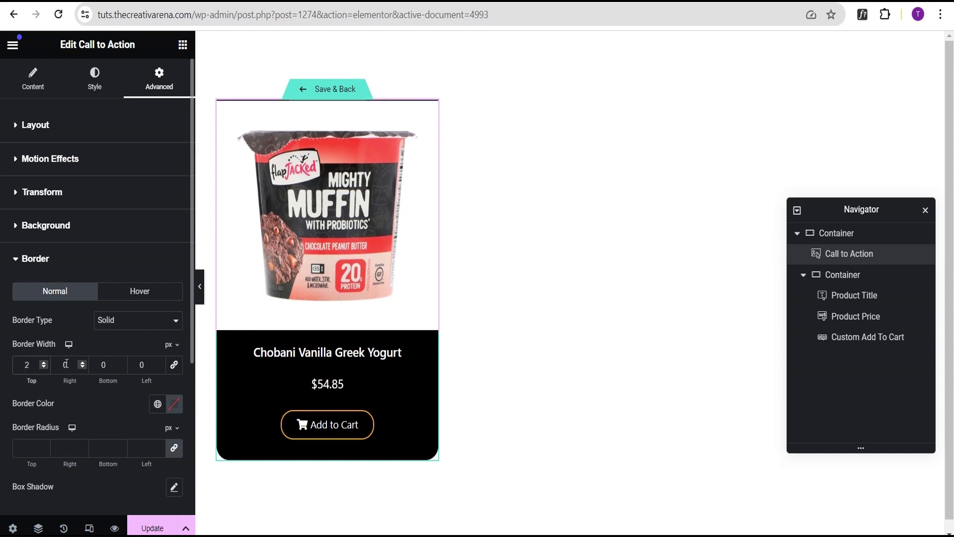
pyautogui.click(70, 365)
pyautogui.write('2')
pyautogui.click(137, 367)
pyautogui.write('2')
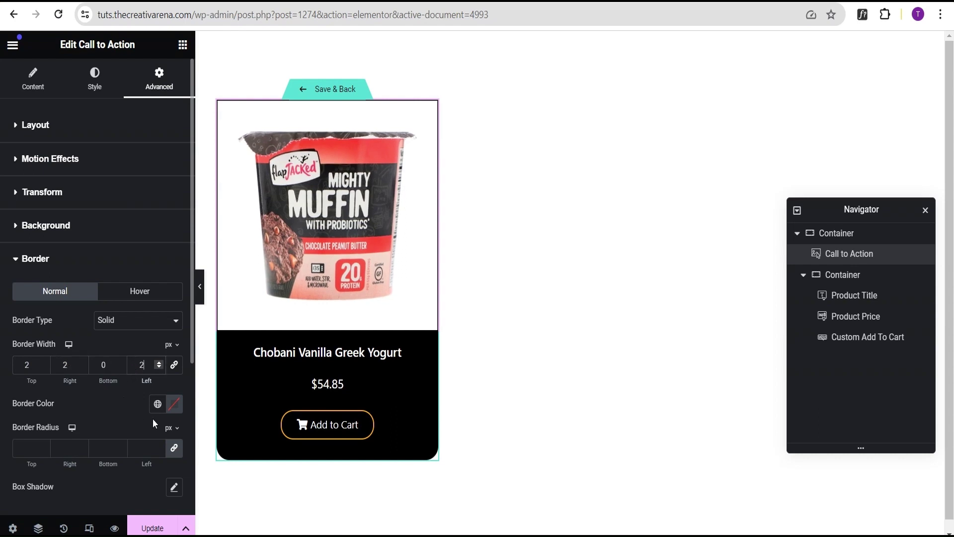
# - Set the Call to Action widget's border colour to amber (#FFB001)
pyautogui.click(173, 410)
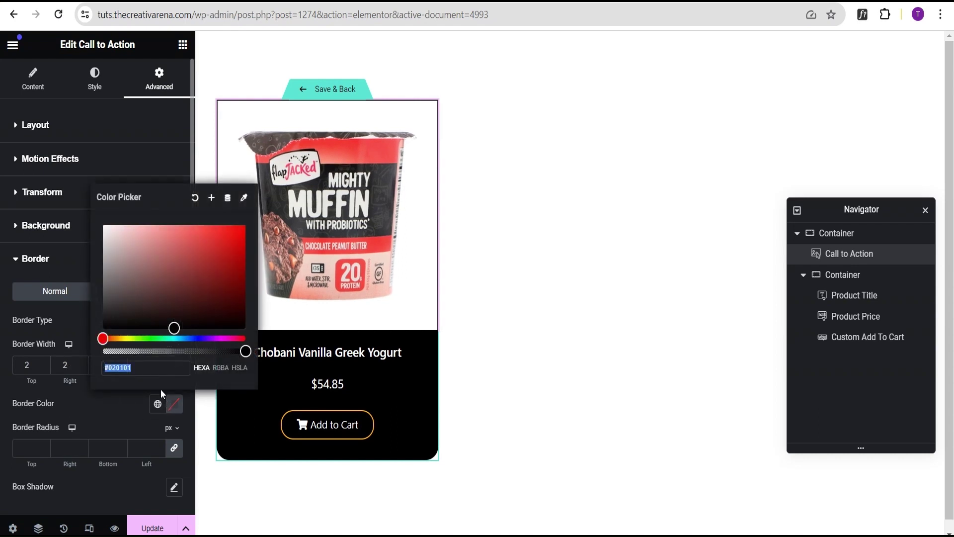
pyautogui.write('#FFB001')
pyautogui.click(111, 411)
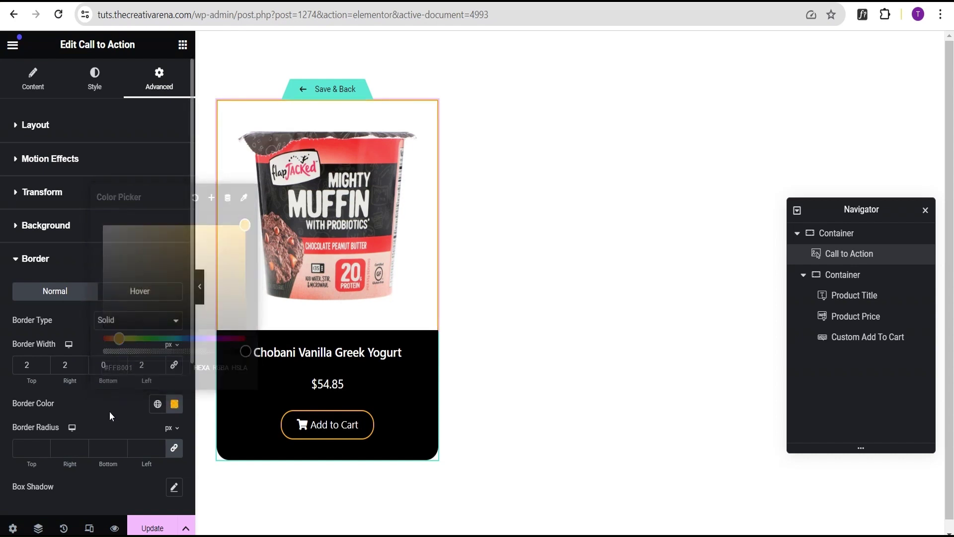
# - Round the Call to Action widget's two upper corners with a 20 px border radius, keeping the lower ones at 0, and preview the card
pyautogui.scroll(-3, 109, 410)
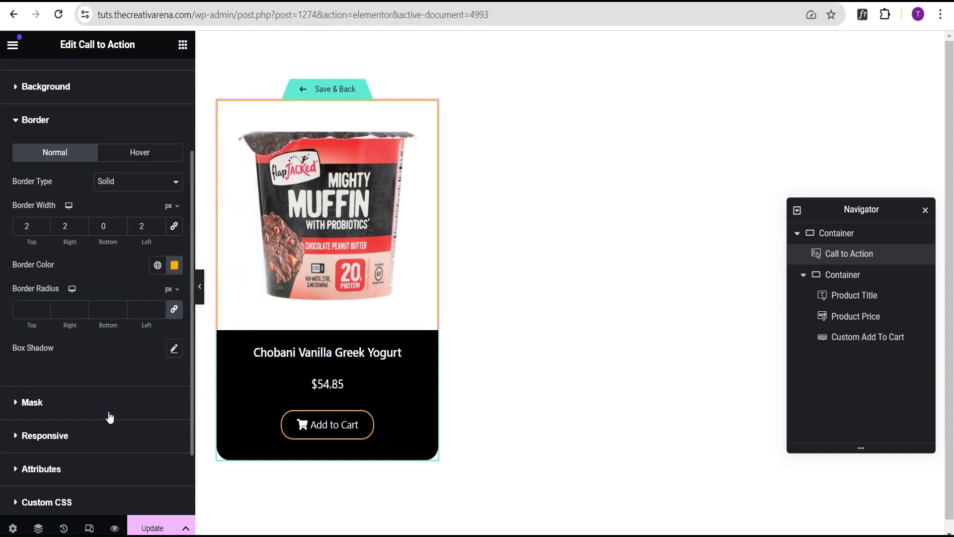
pyautogui.click(174, 309)
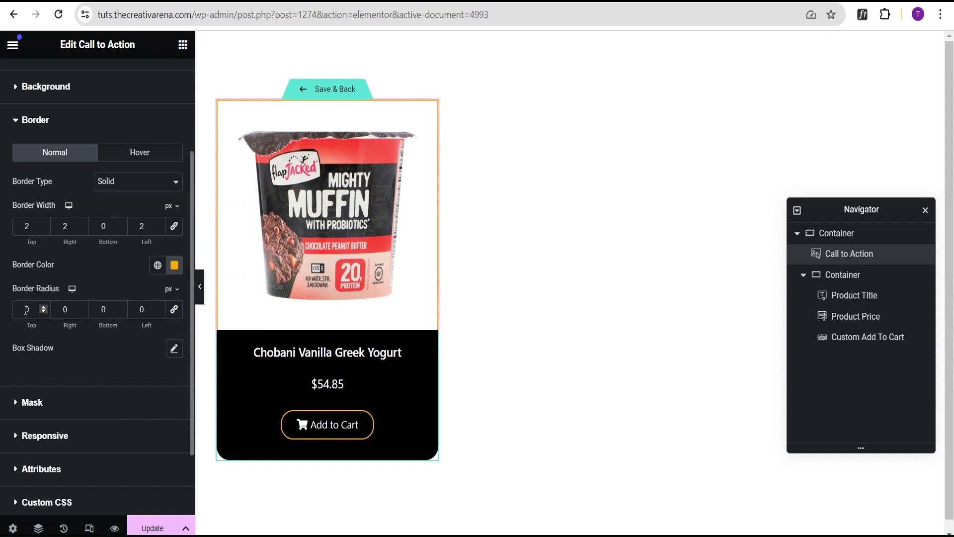
pyautogui.click(66, 309)
pyautogui.click(199, 287)
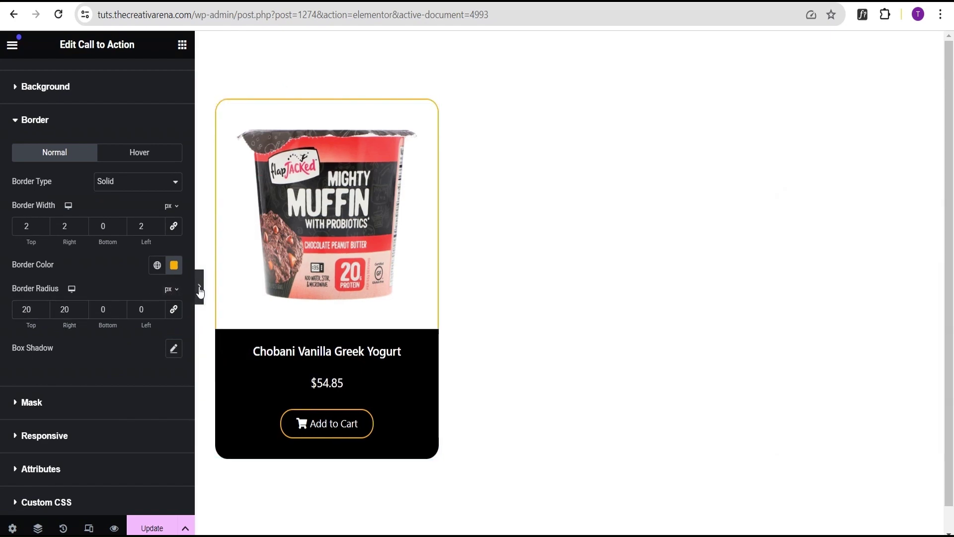
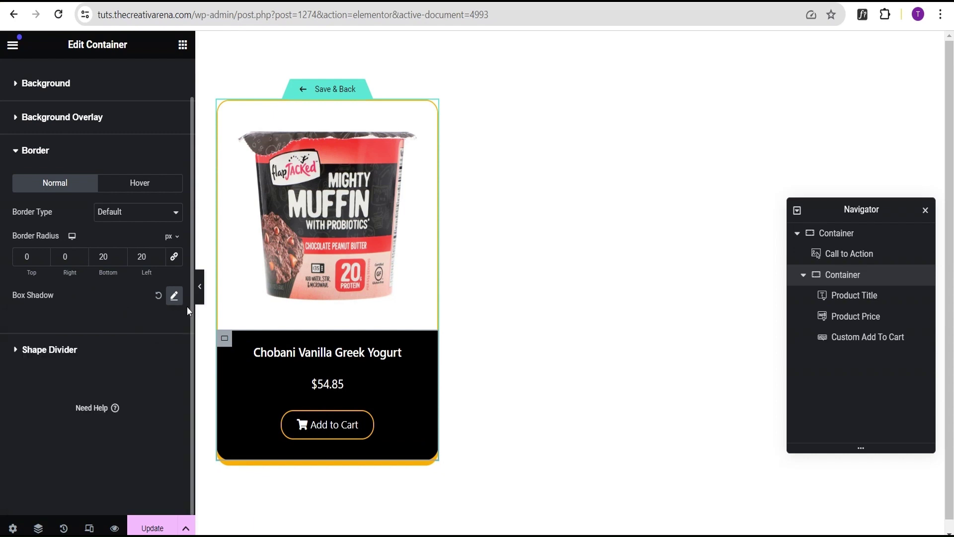
pyautogui.click(200, 287)
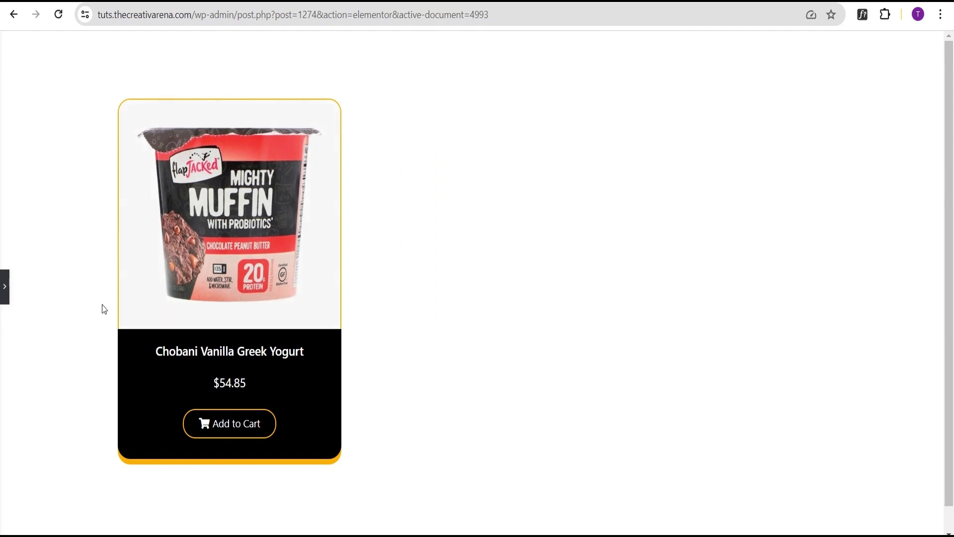
pyautogui.click(5, 289)
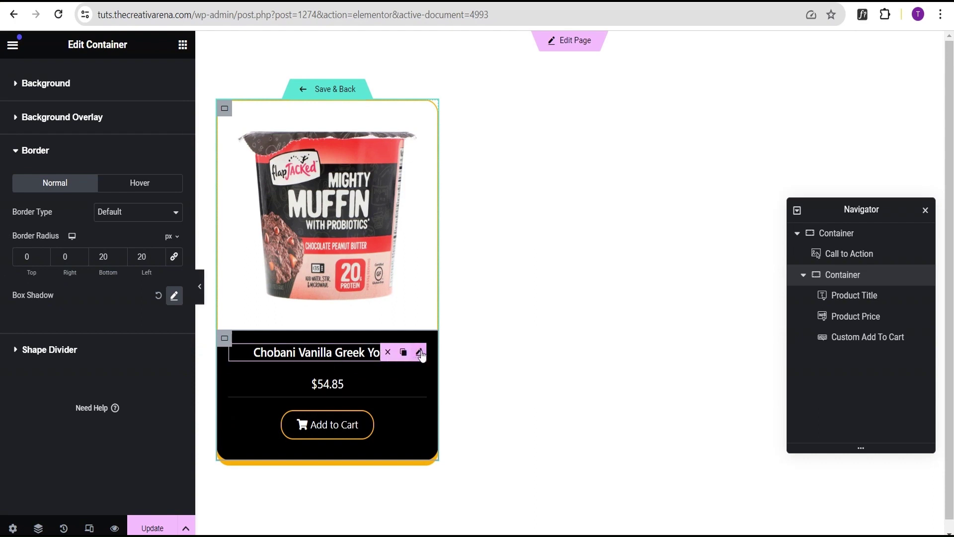
# - Link the Product Title to the dynamic Post URL
pyautogui.click(400, 356)
pyautogui.click(33, 80)
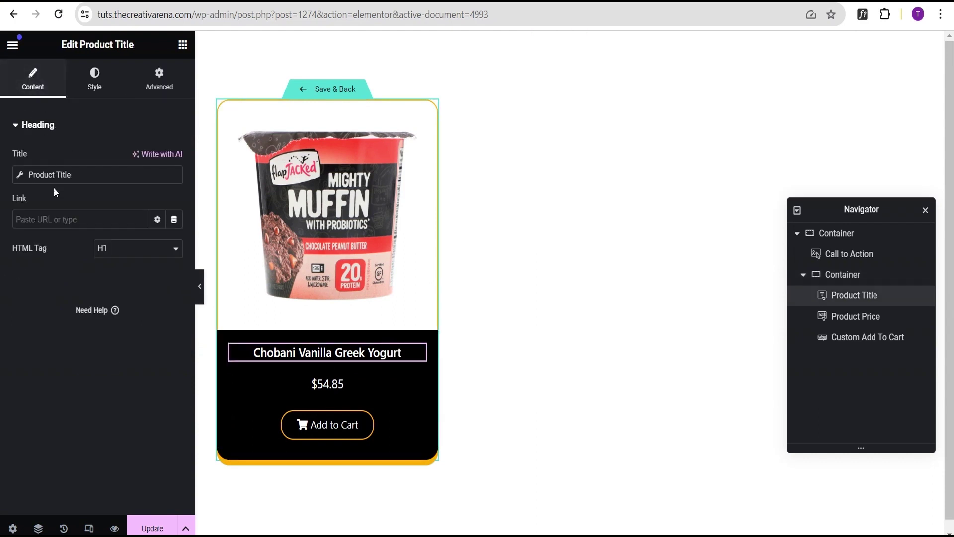
pyautogui.click(174, 220)
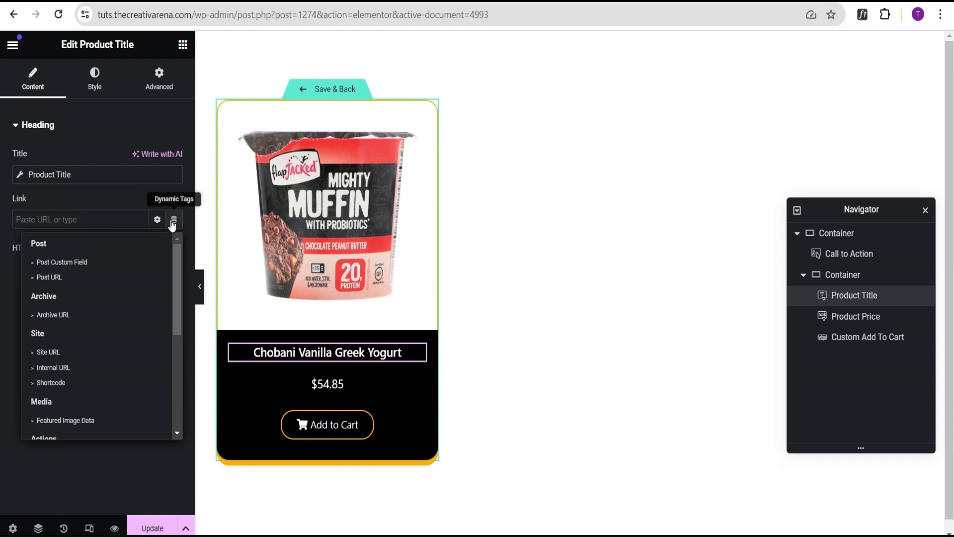
pyautogui.click(73, 278)
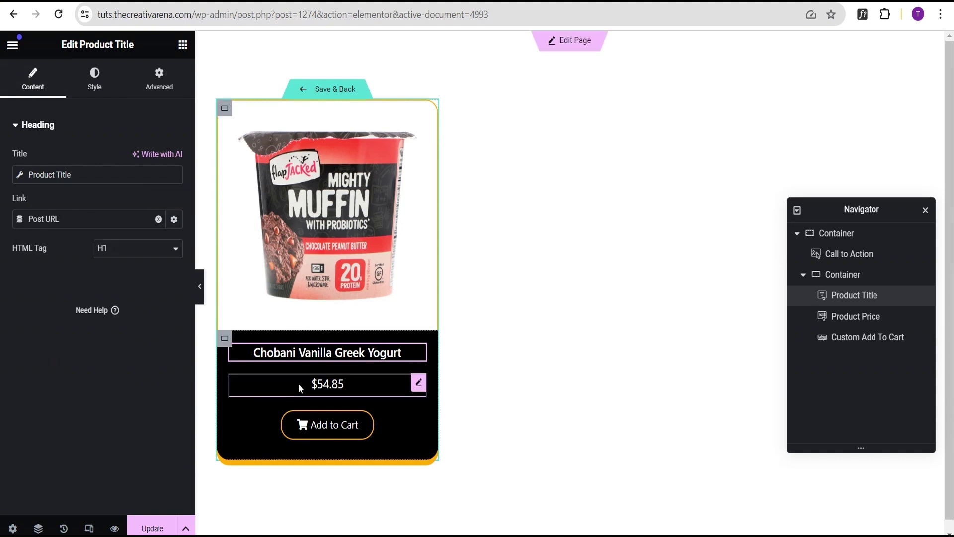
# - Link the Call to Action widget to the dynamic Post URL and apply the link on the Whole Box
pyautogui.click(431, 108)
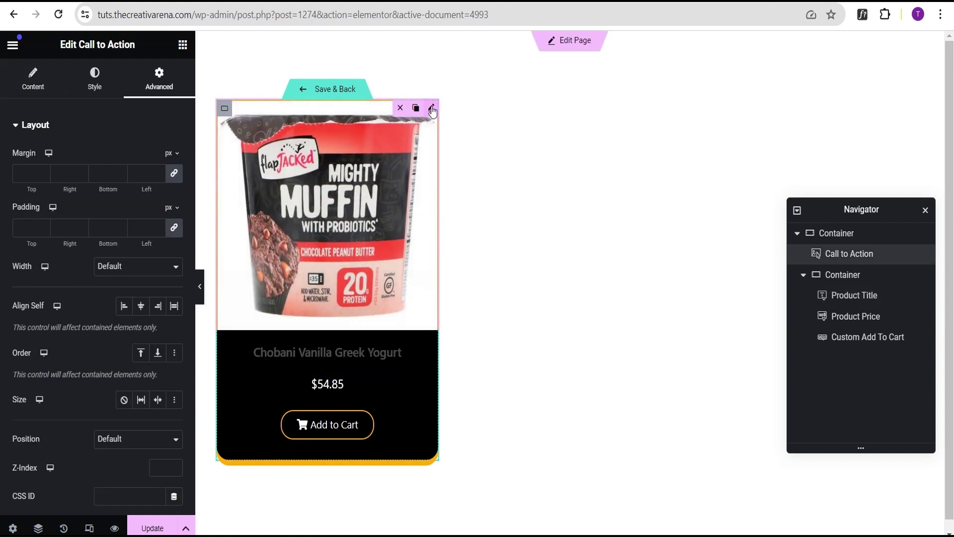
pyautogui.click(26, 86)
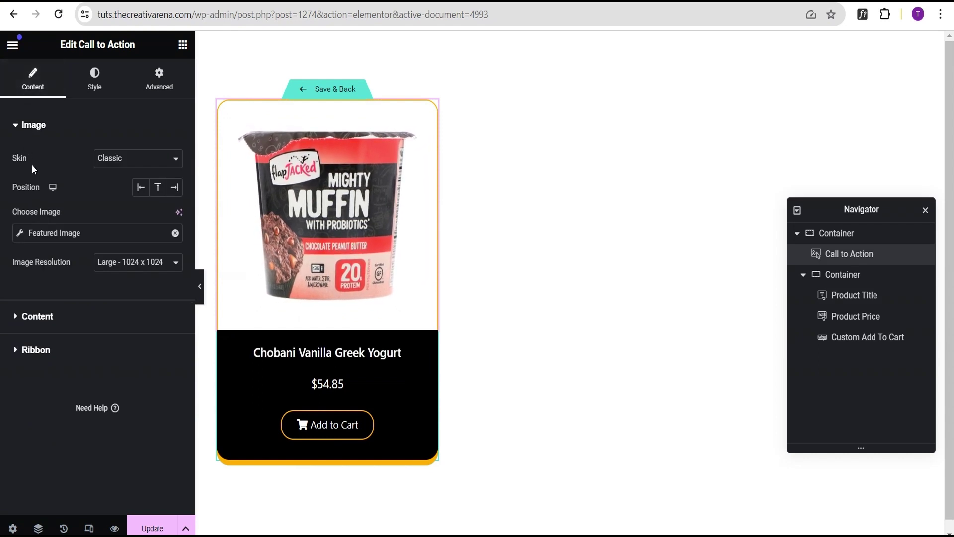
pyautogui.click(42, 325)
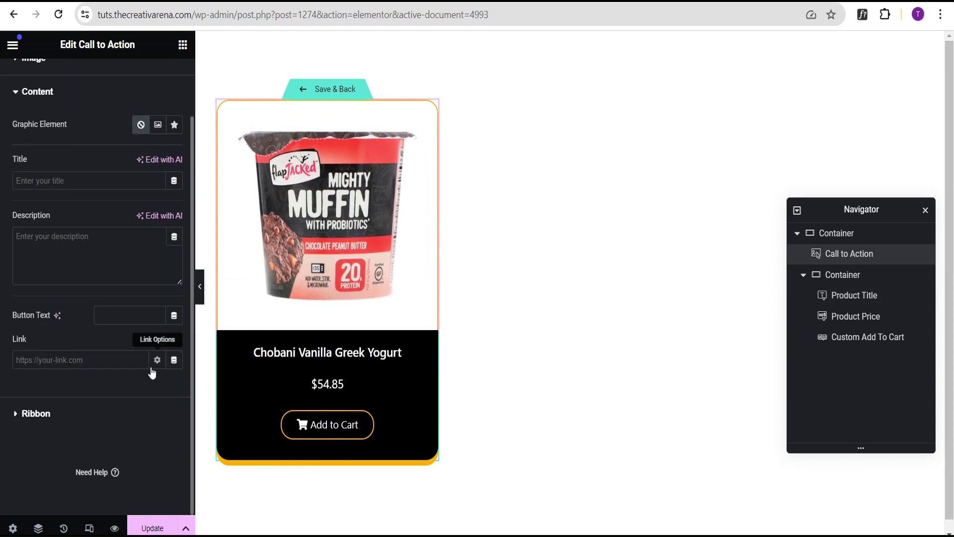
pyautogui.click(173, 359)
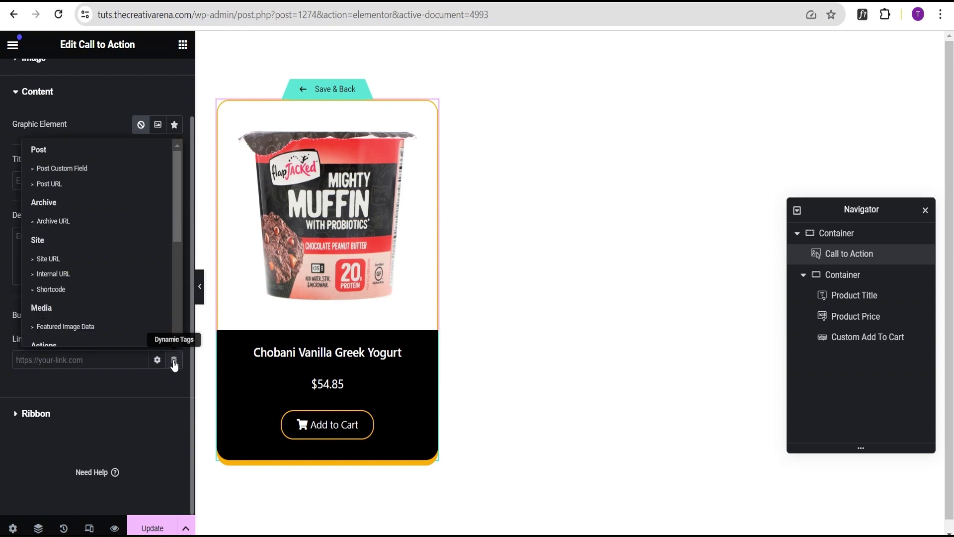
pyautogui.click(50, 184)
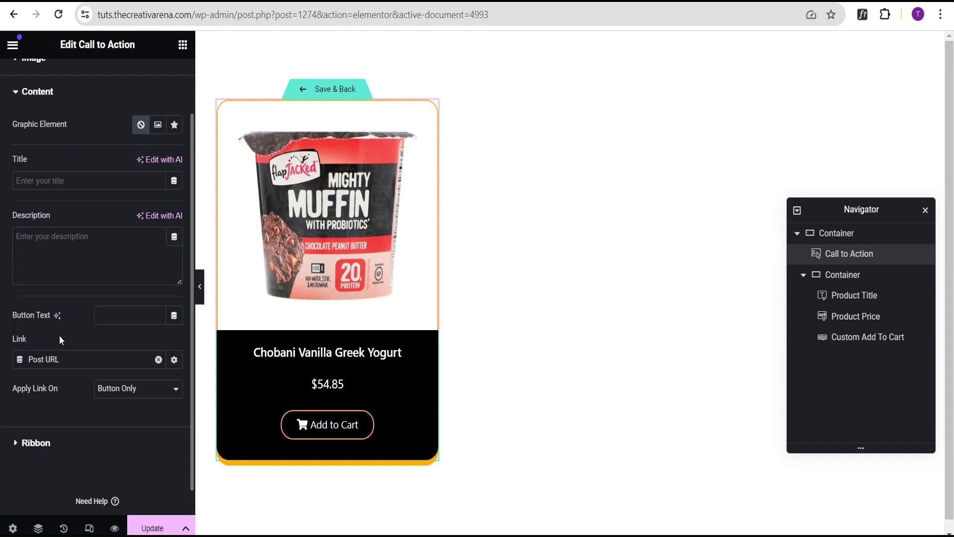
pyautogui.click(121, 389)
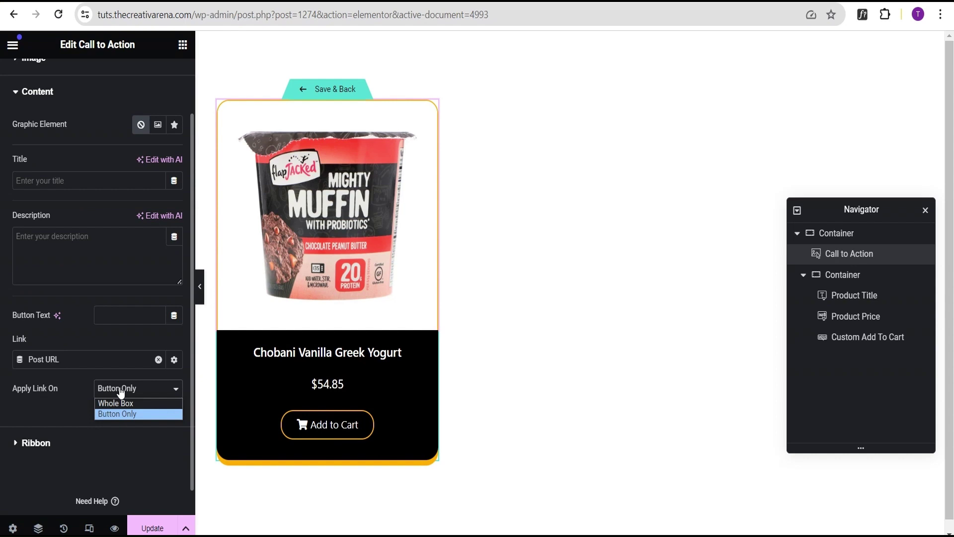
pyautogui.click(122, 404)
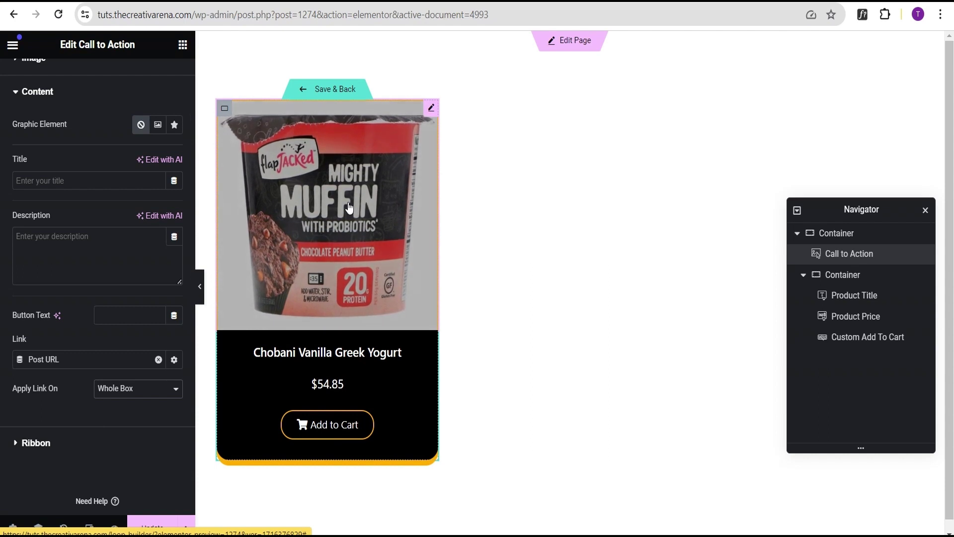
# - Preview the finished card, save the loop item template and return to the page with the product grid
pyautogui.click(199, 293)
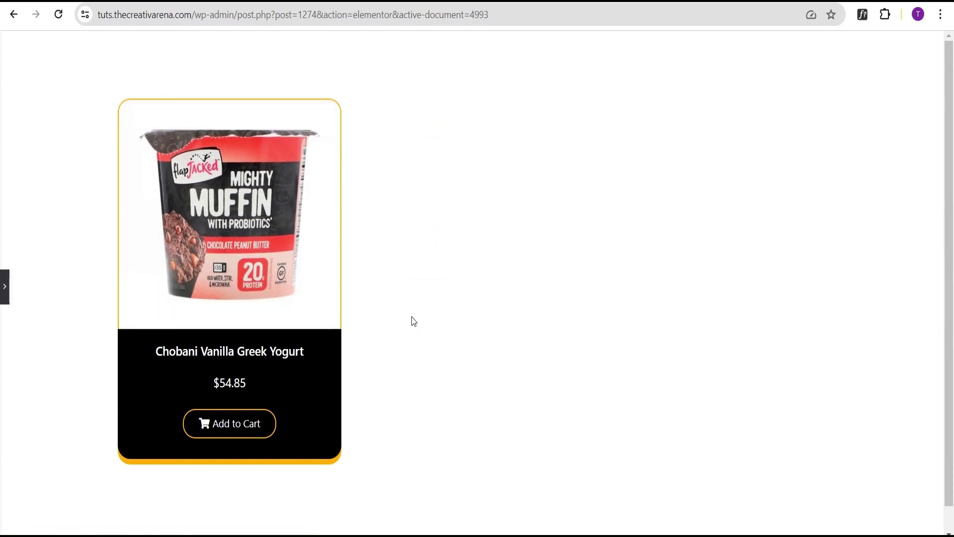
pyautogui.click(5, 286)
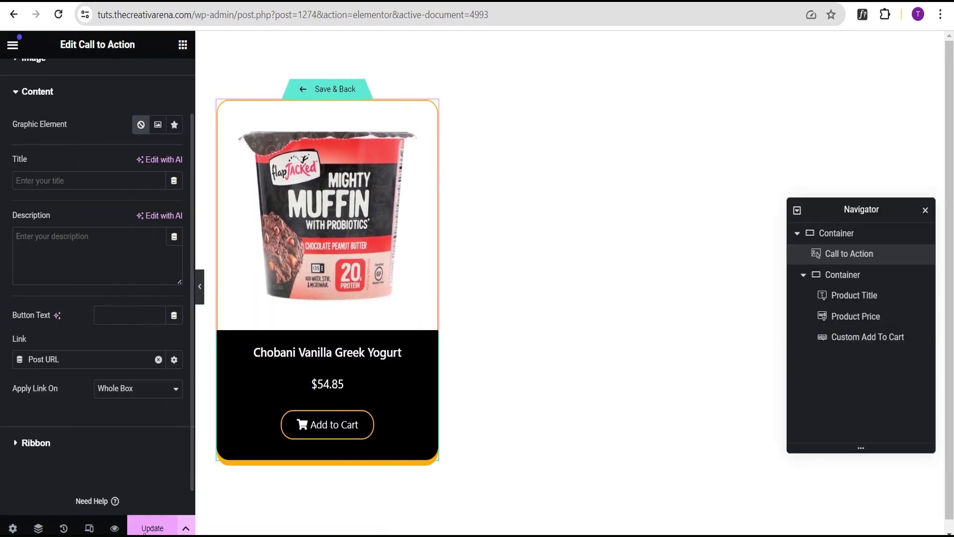
pyautogui.click(147, 529)
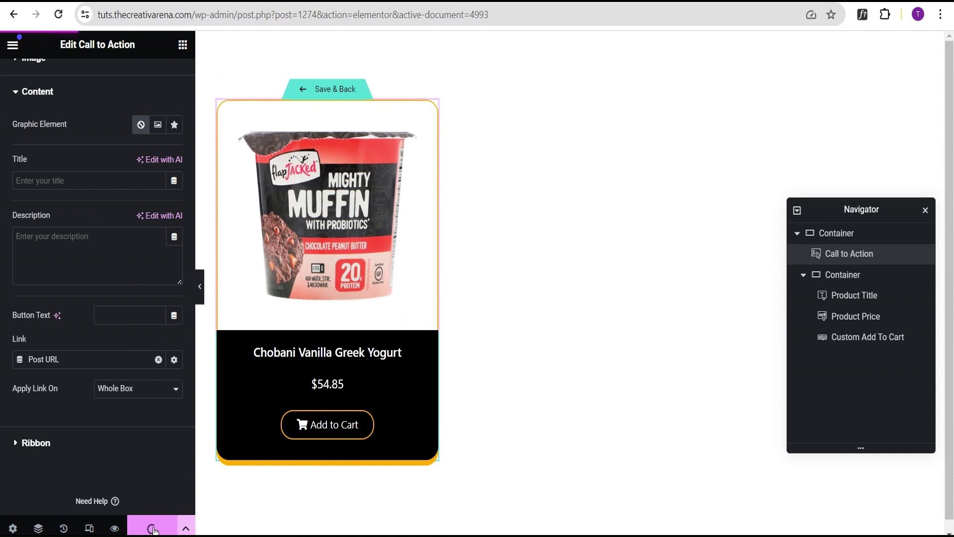
pyautogui.click(326, 94)
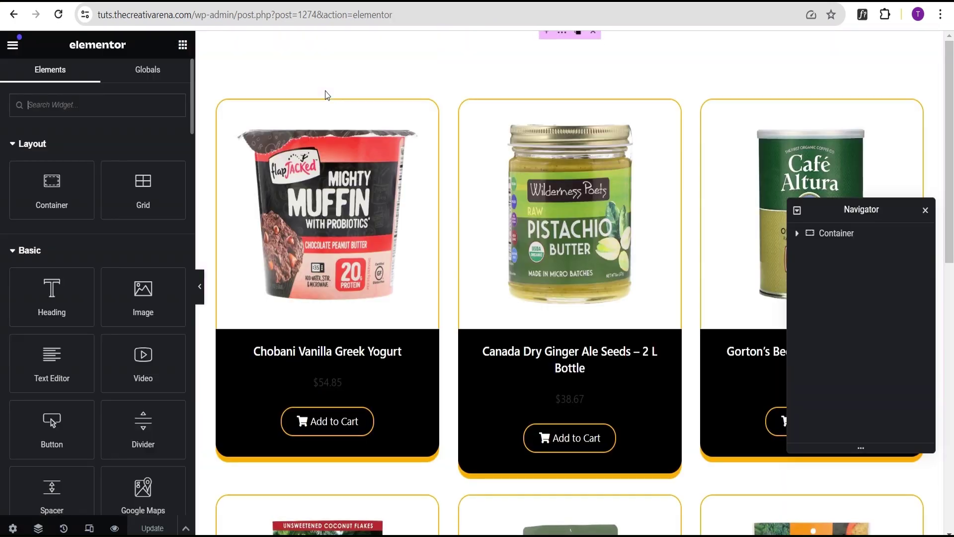
# - Preview the product grid at full width and compare the card heights, titles, prices and add-to-cart buttons across the rows
pyautogui.click(196, 288)
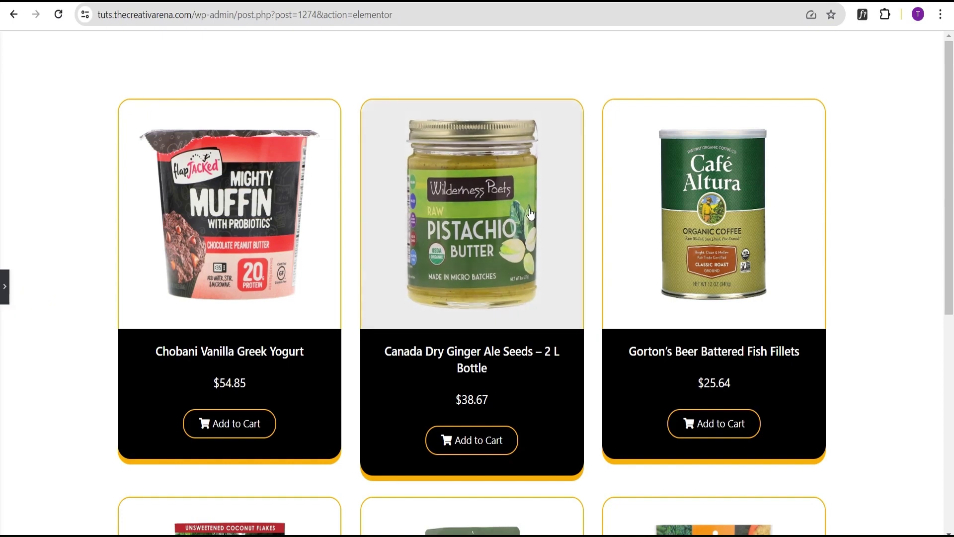
pyautogui.scroll(-1, 669, 270)
pyautogui.scroll(-5, 669, 271)
pyautogui.scroll(-1, 452, 264)
pyautogui.scroll(1, 450, 262)
pyautogui.scroll(2, 437, 271)
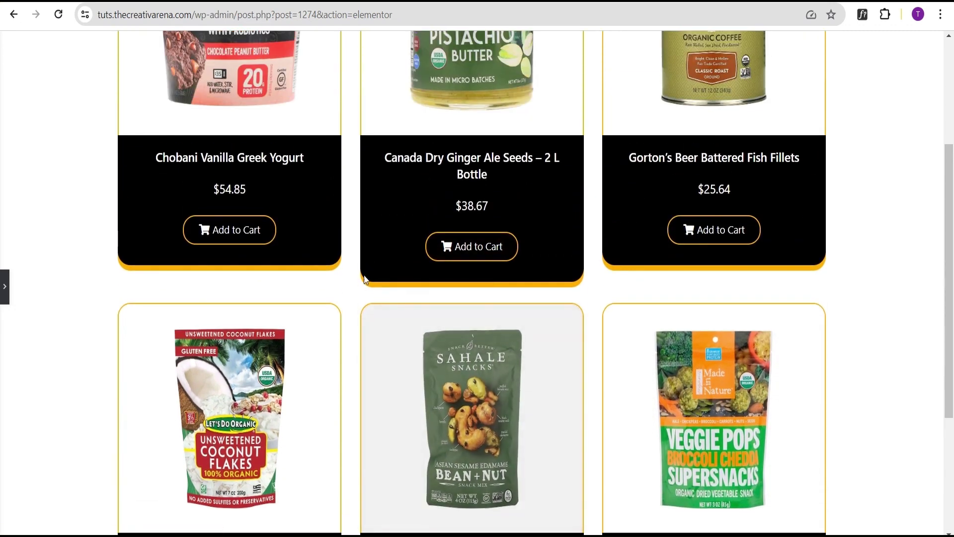
pyautogui.scroll(1, 379, 254)
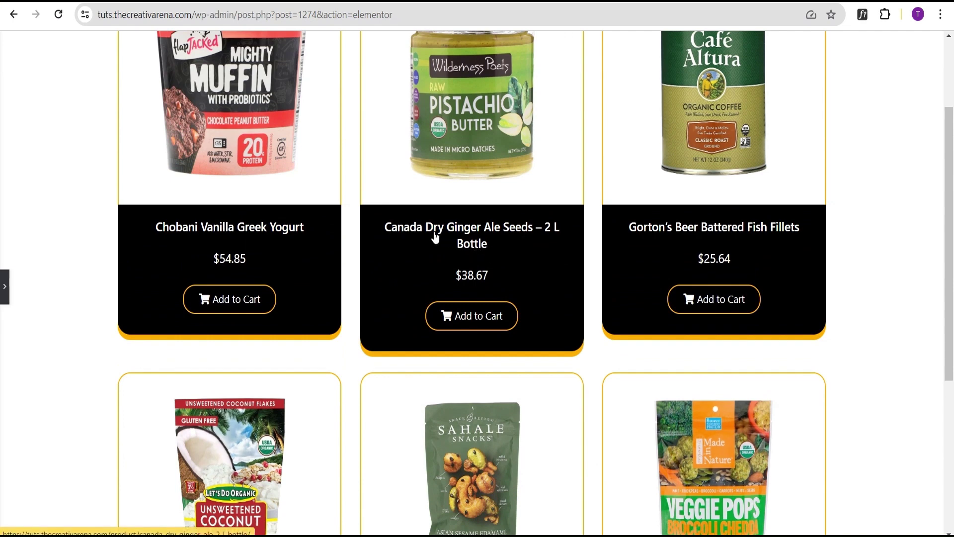
pyautogui.scroll(-1, 476, 274)
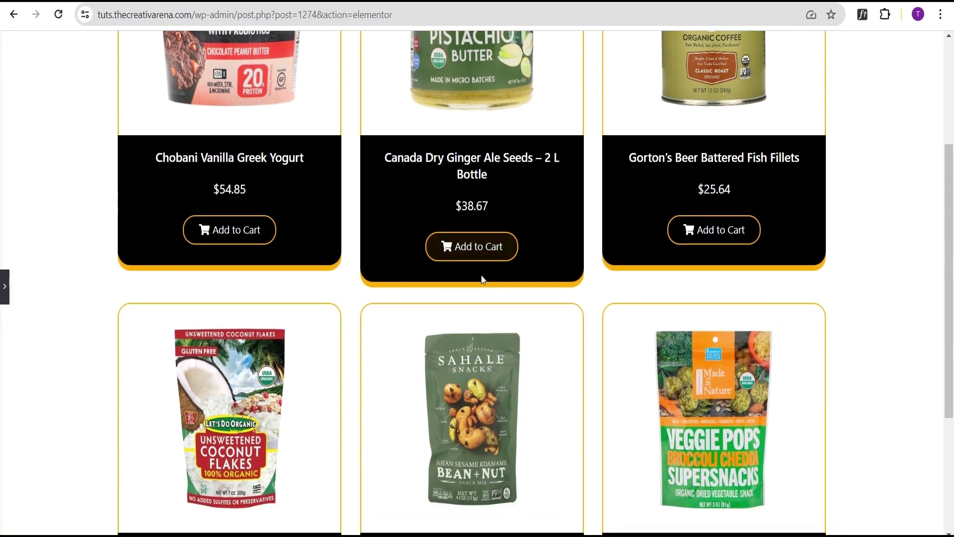
# - Turn on Equal height for the Loop Grid and check the product cards in the full-width preview
pyautogui.click(5, 286)
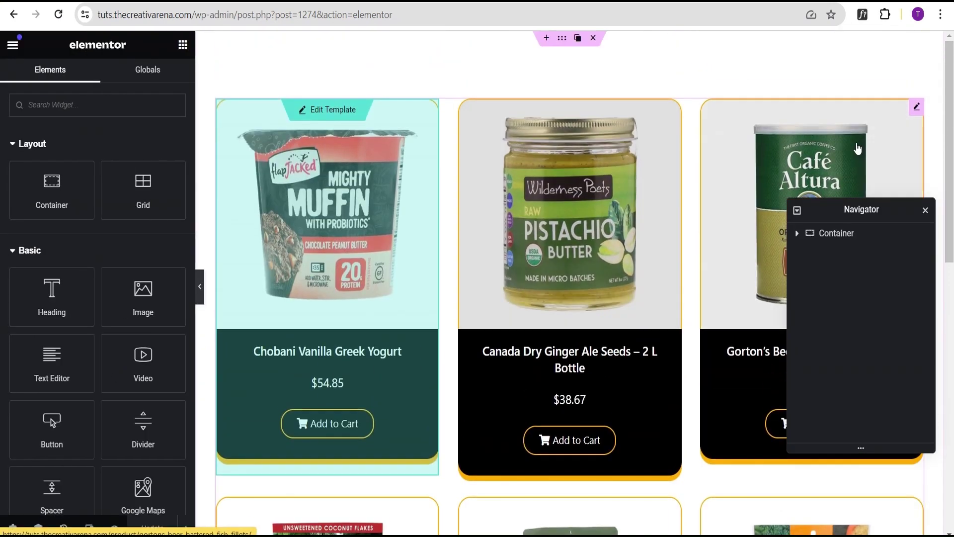
pyautogui.click(917, 107)
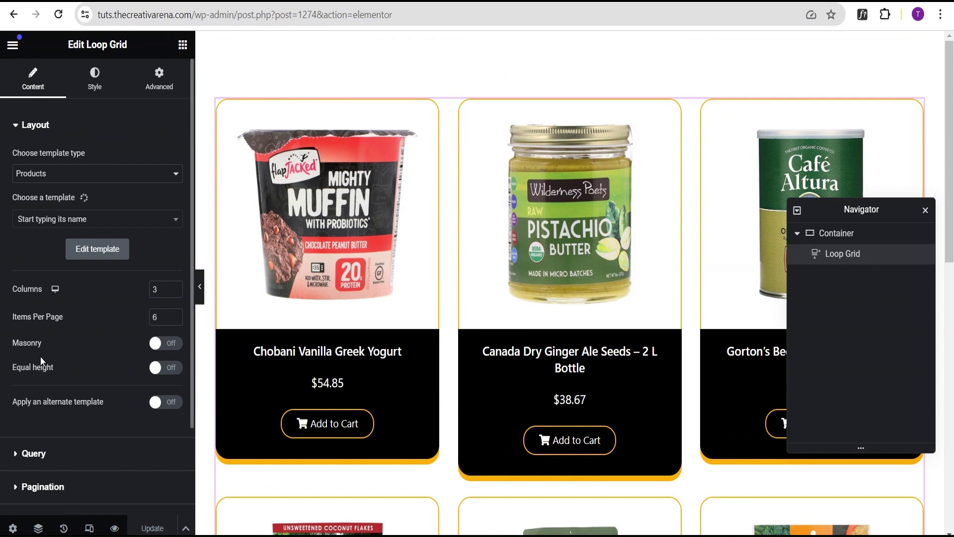
pyautogui.click(174, 371)
pyautogui.click(199, 288)
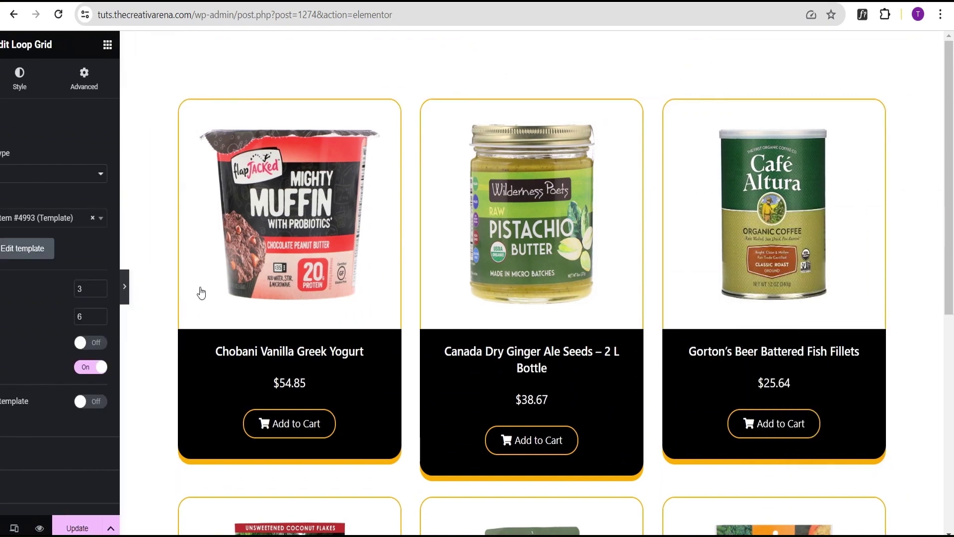
pyautogui.scroll(-2, 385, 347)
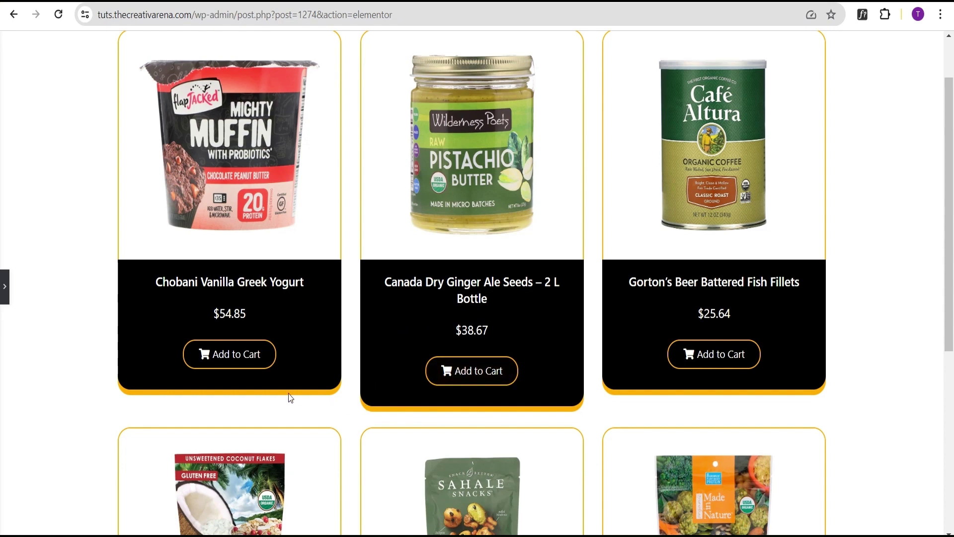
pyautogui.click(4, 288)
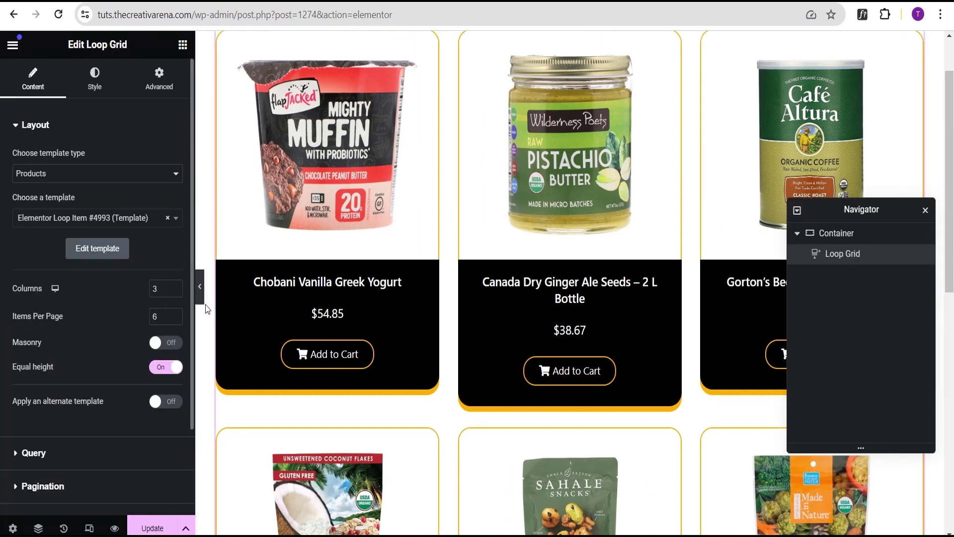